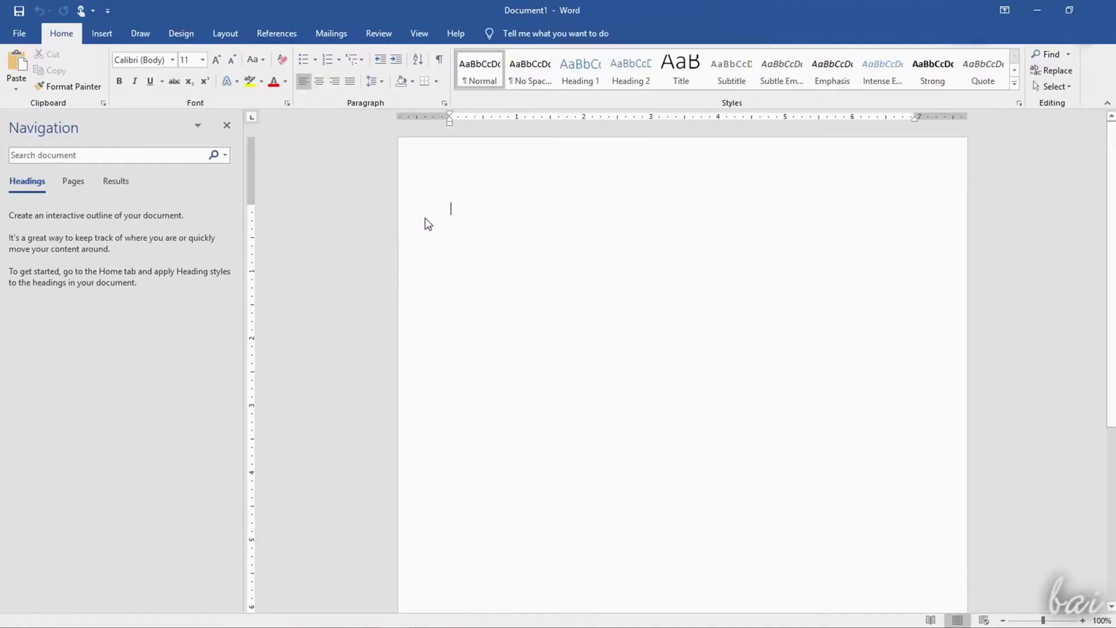
Close the Navigation pane, add blank lines down the page and type 'Hello'
click(223, 124)
key(Return)
key(Return)
key(Return)
key(Return)
key(Return)
key(Return)
key(Return)
key(Return)
key(Return)
key(Return)
key(Return)
key(Return)
key(Return)
key(Return)
key(Return)
key(Return)
key(Return)
key(Return)
key(Return)
key(Return)
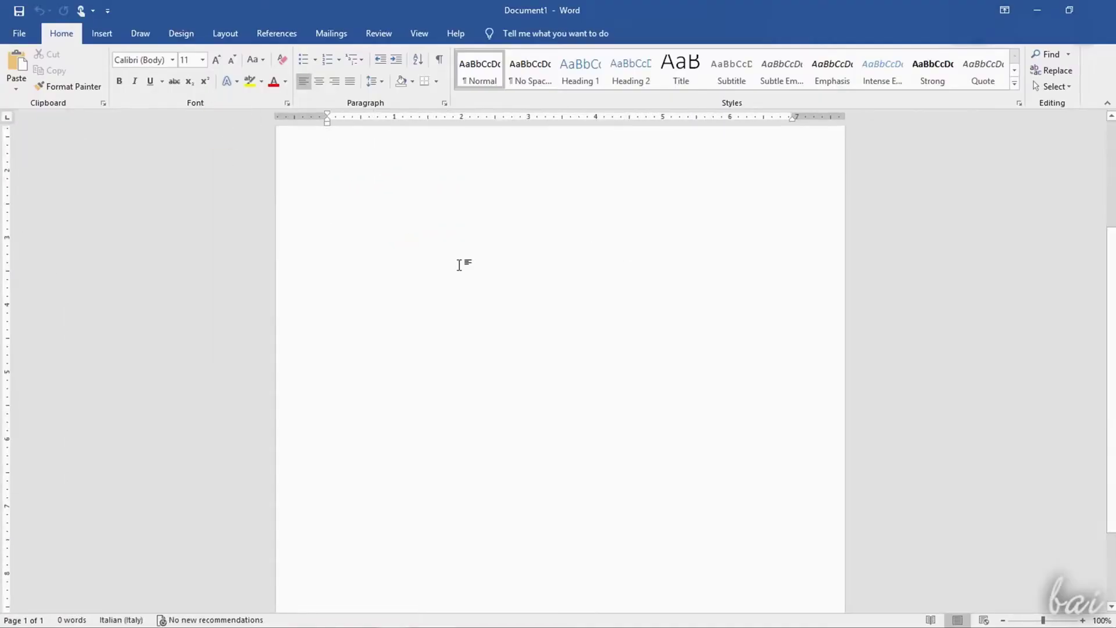
key(Return)
scroll(447, 401, down, 3)
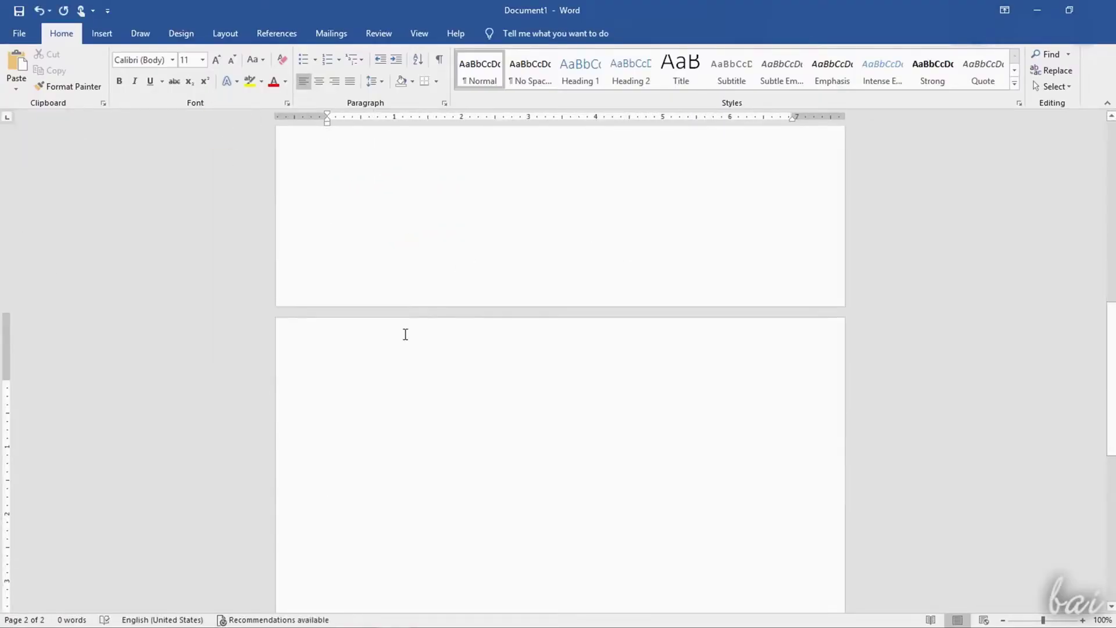
text(Hel)
text(lo)
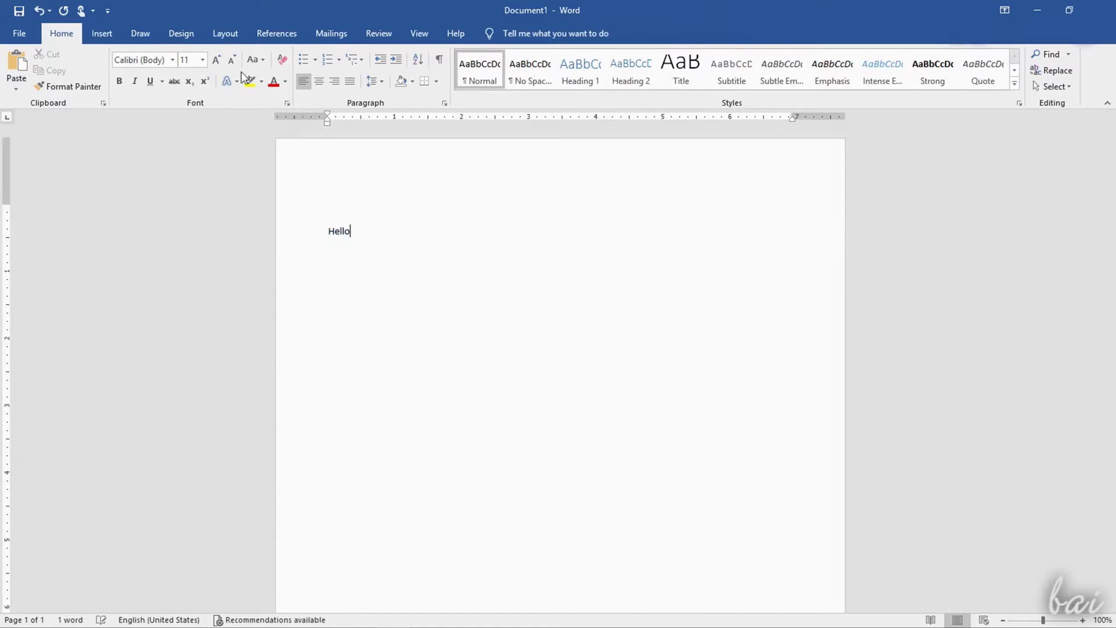
Browse the Insert, Draw, Design and Layout tabs, zoom to 66%, and type 'from Our Solar System'
click(101, 33)
click(141, 33)
click(183, 33)
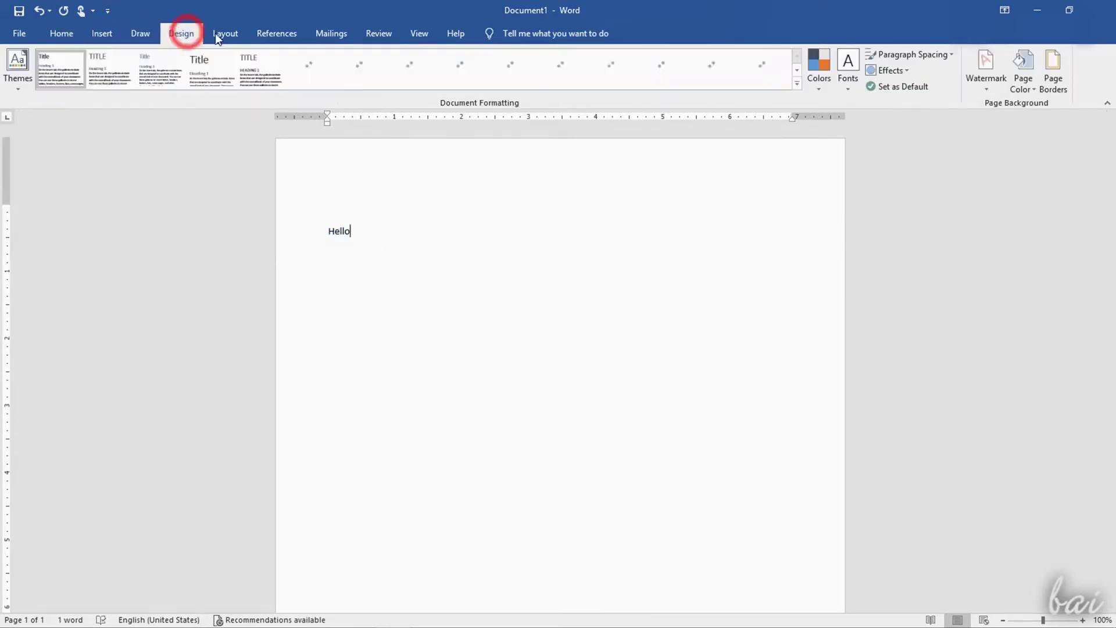
click(241, 33)
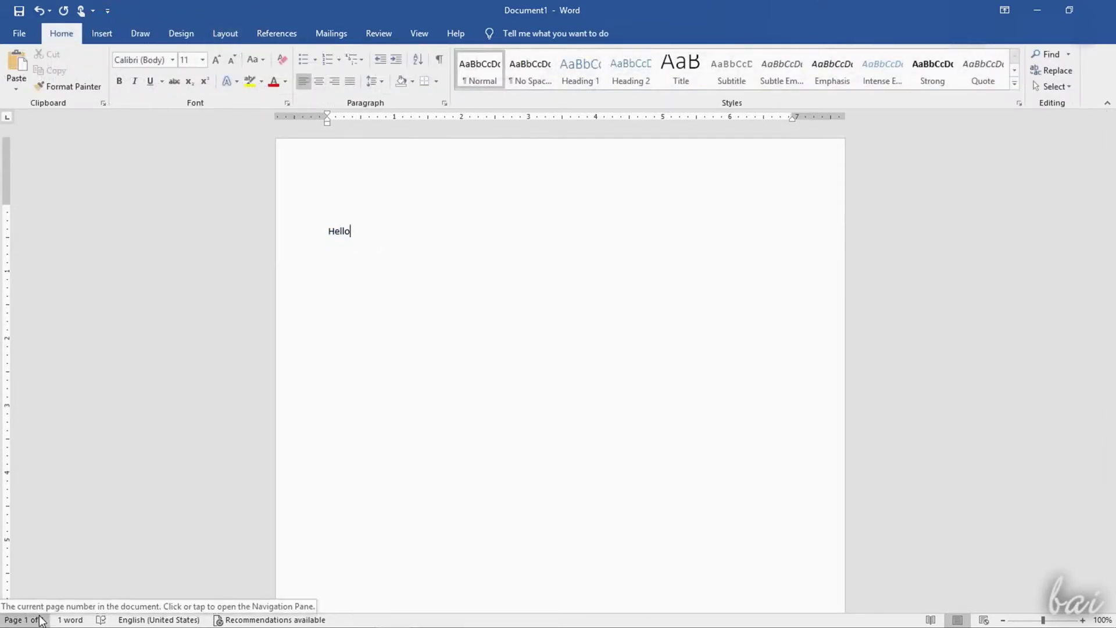
drag(1044, 620, 1073, 620)
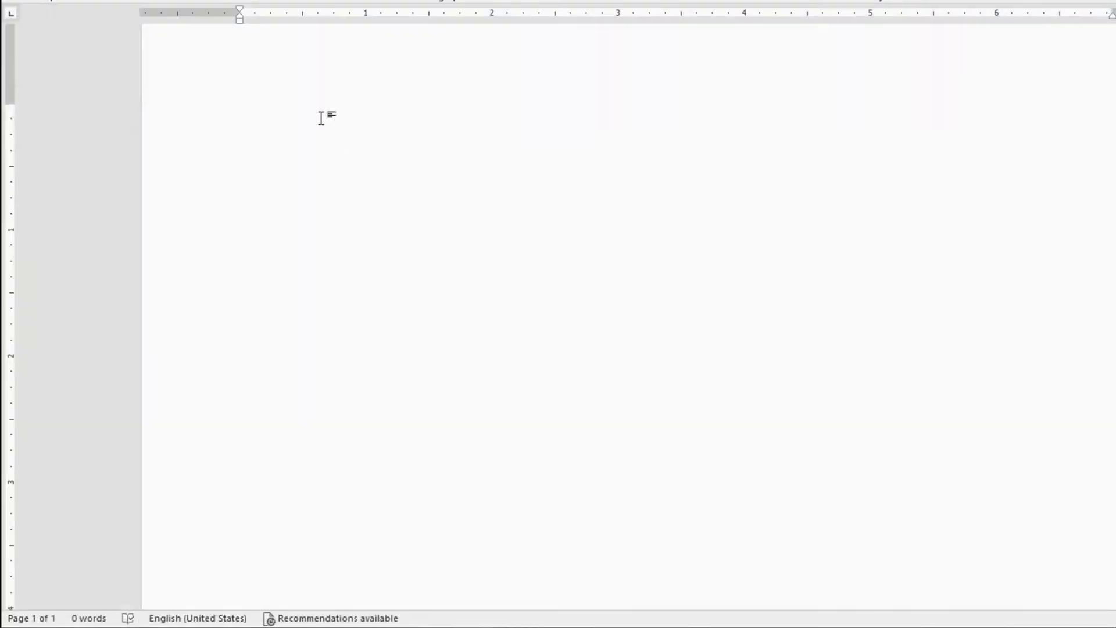
text(from Our Solar System)
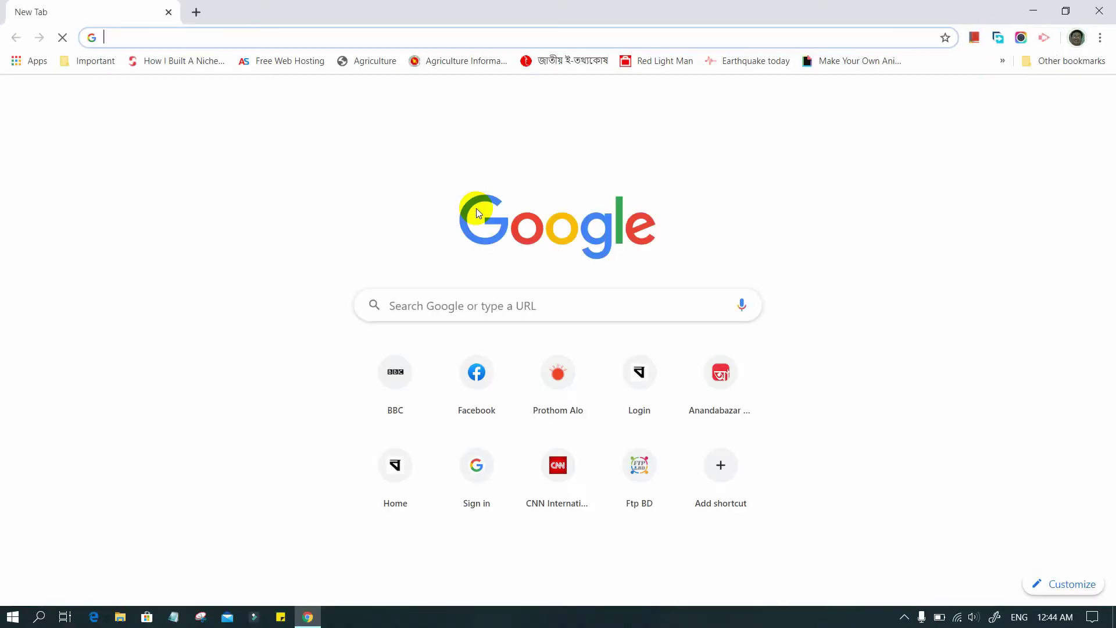
Go to office.com and sign in with the account's e-mail and password
text(office.c)
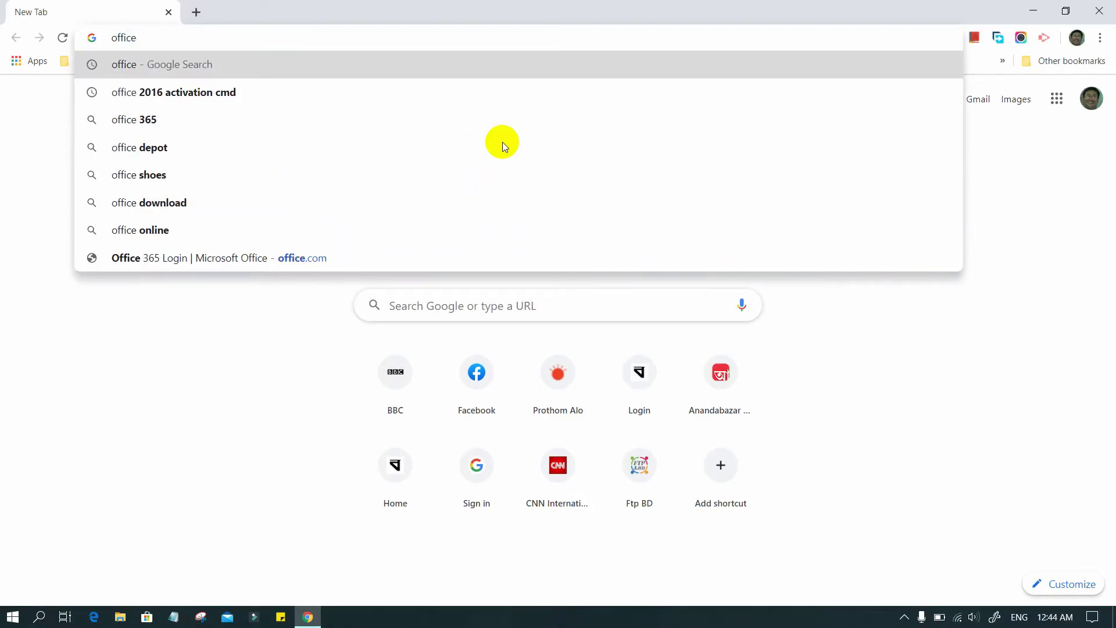
text(om)
key(Return)
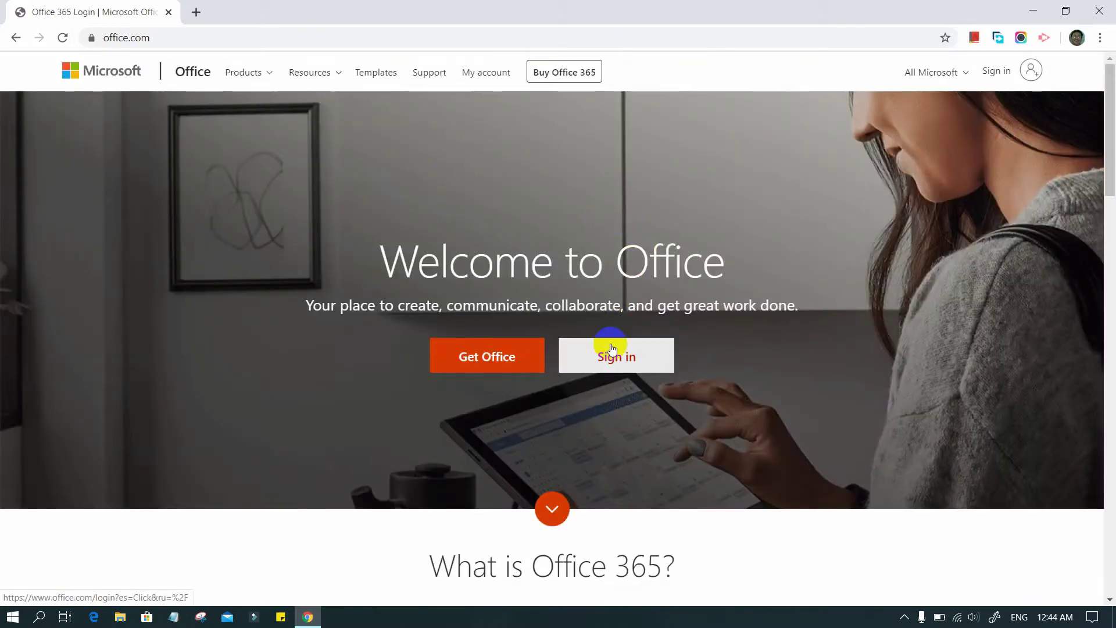
click(615, 357)
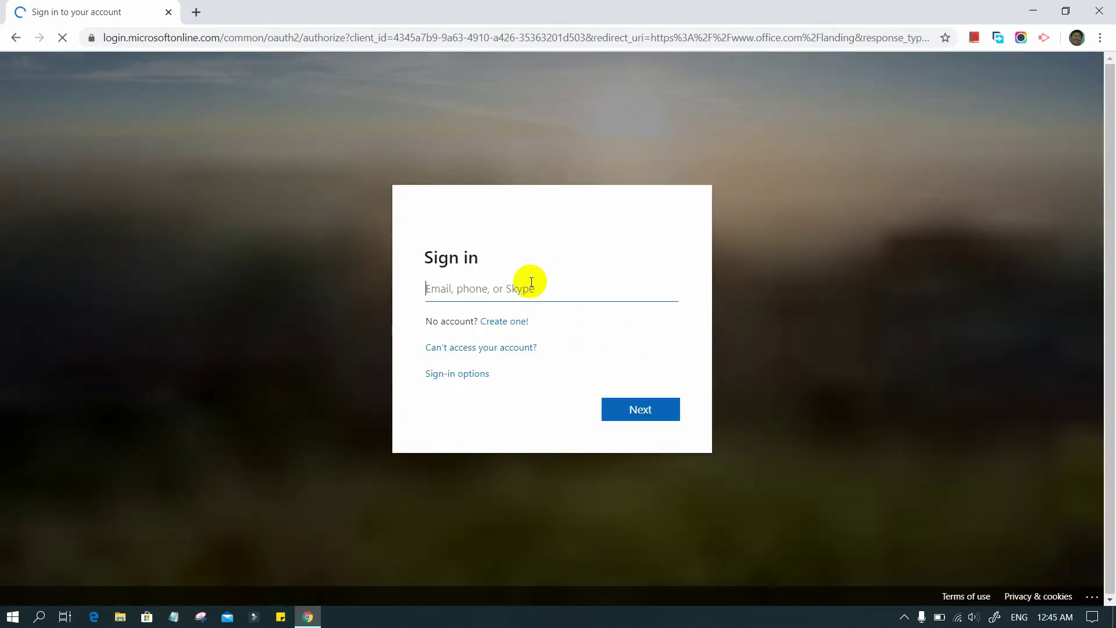
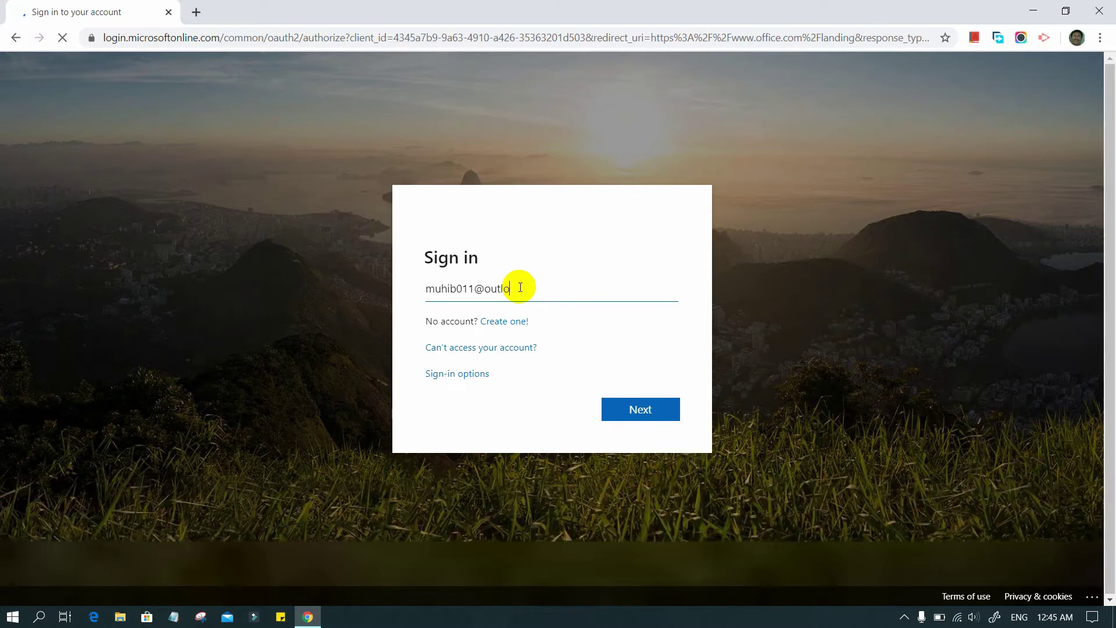
click(636, 411)
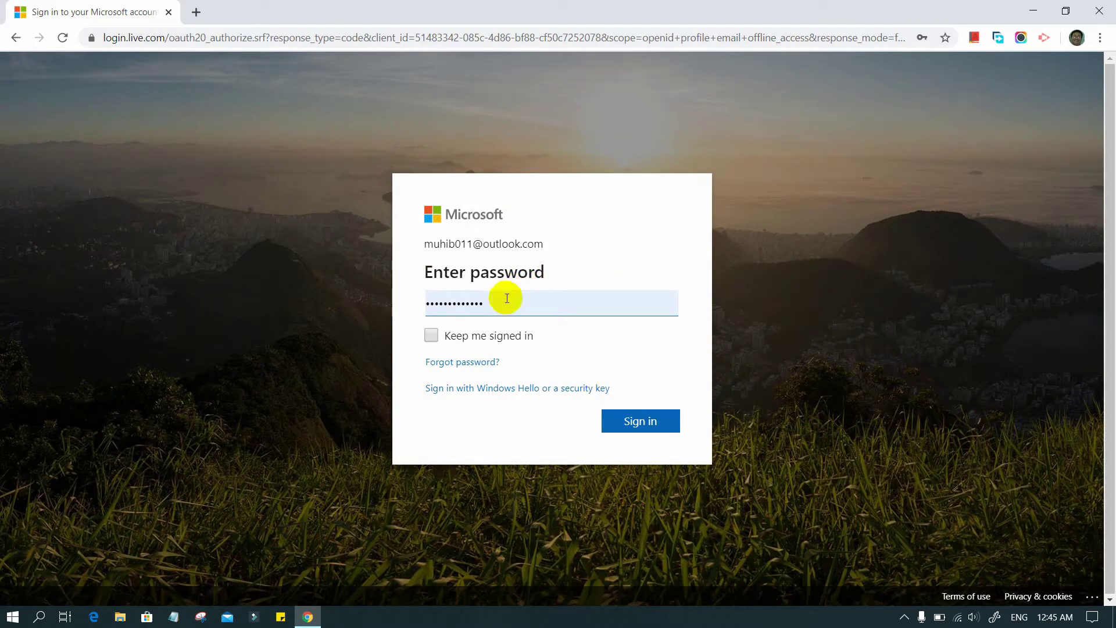
click(643, 417)
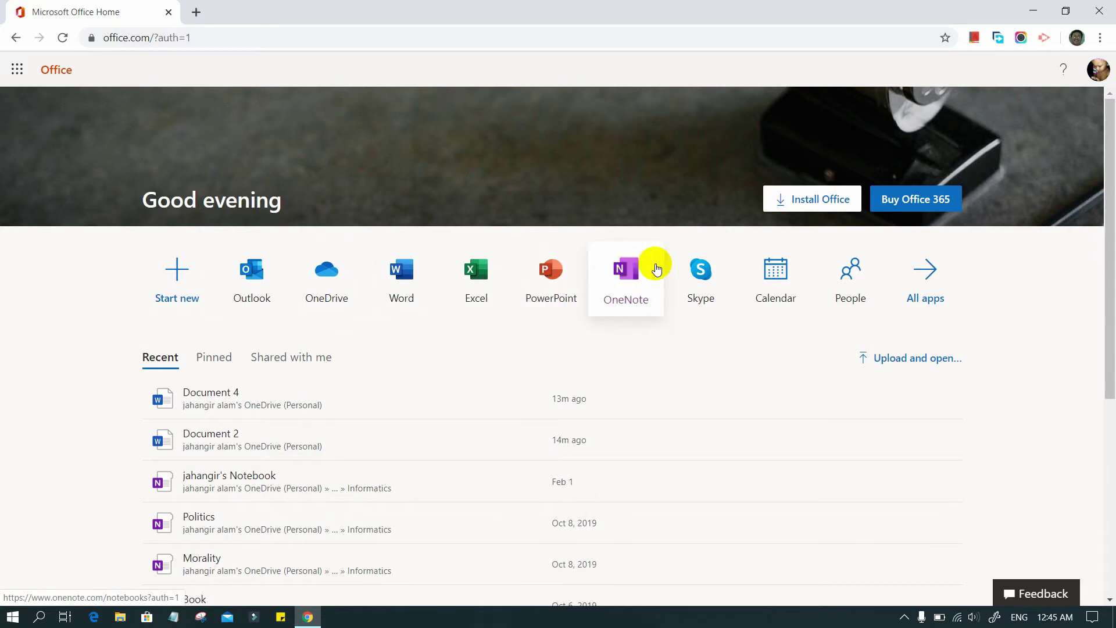
Show the full Office apps list and go to Word's start page
click(933, 273)
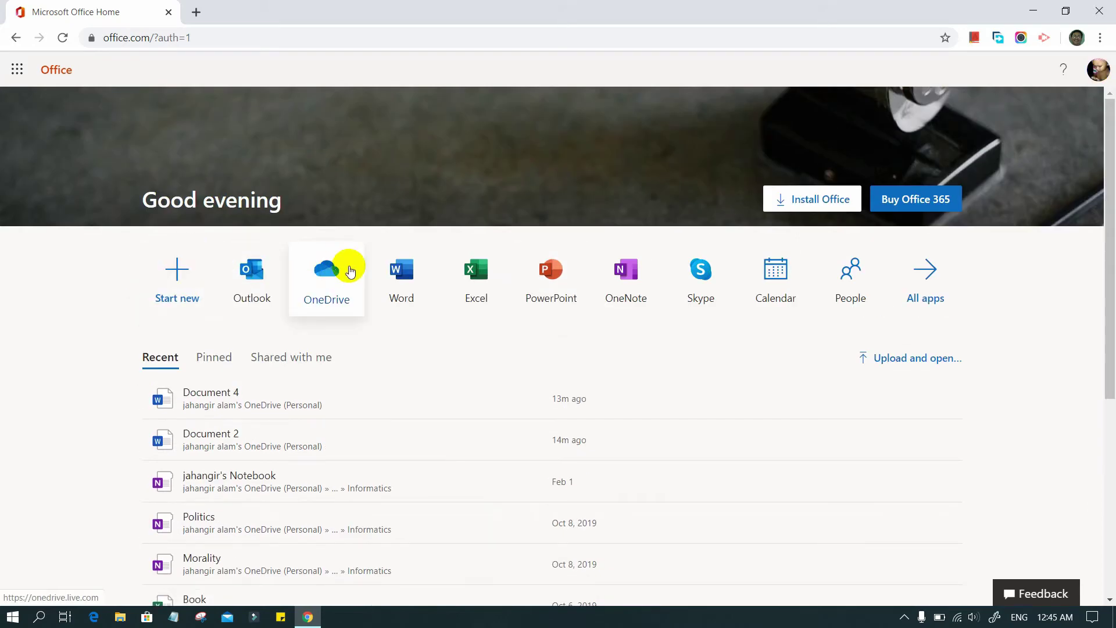
click(401, 270)
click(204, 198)
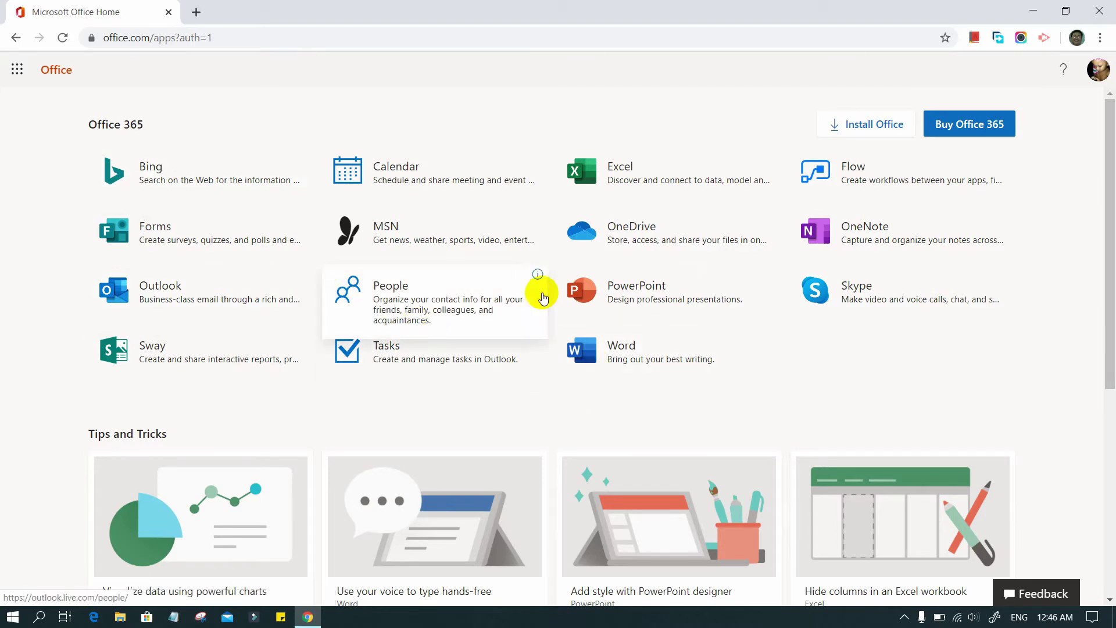
click(620, 347)
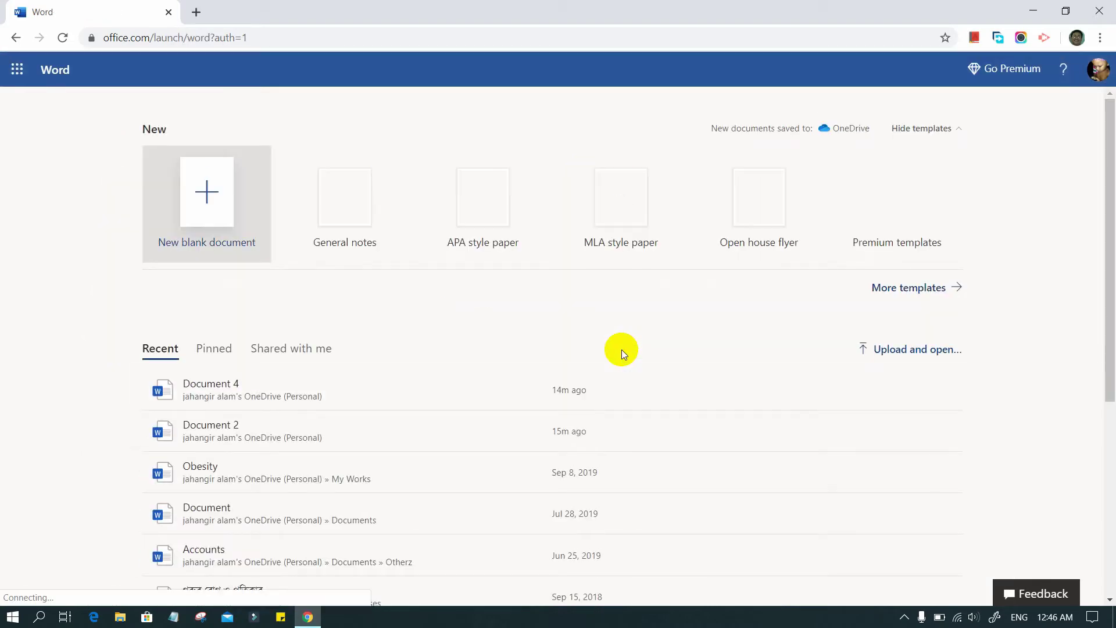
Create a new blank Word document, Document 5
scroll(244, 482, down, 5)
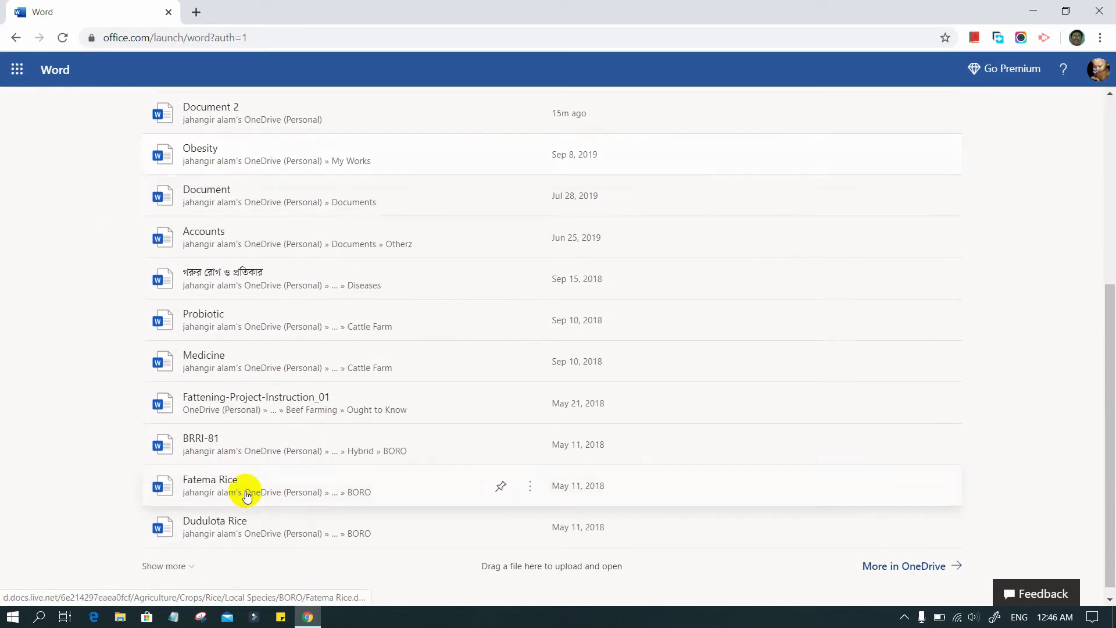
scroll(247, 495, up, 5)
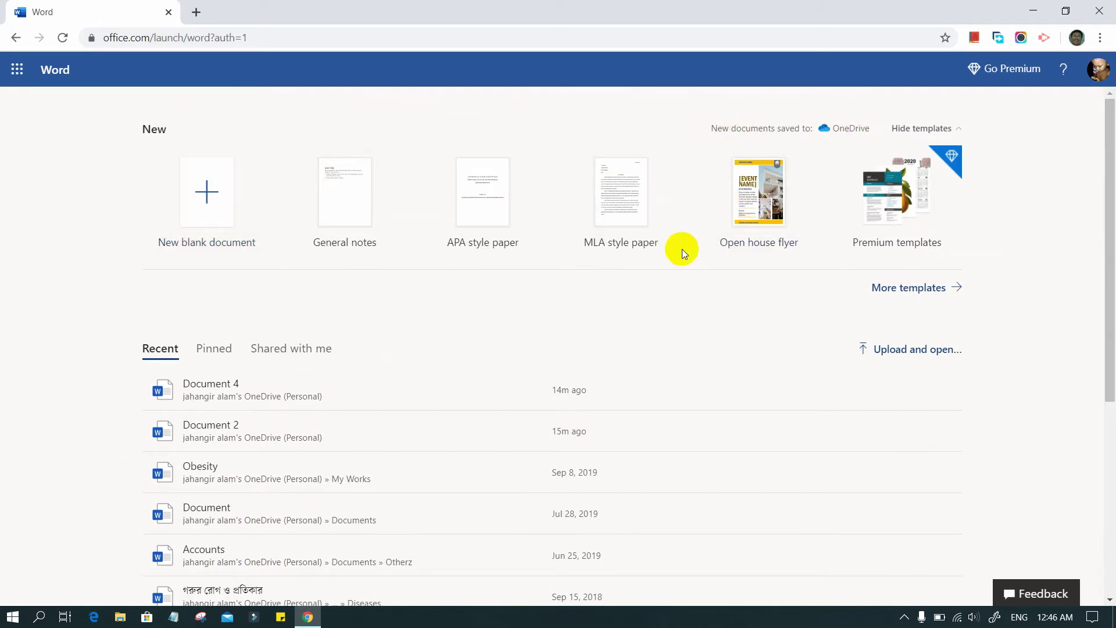
click(205, 193)
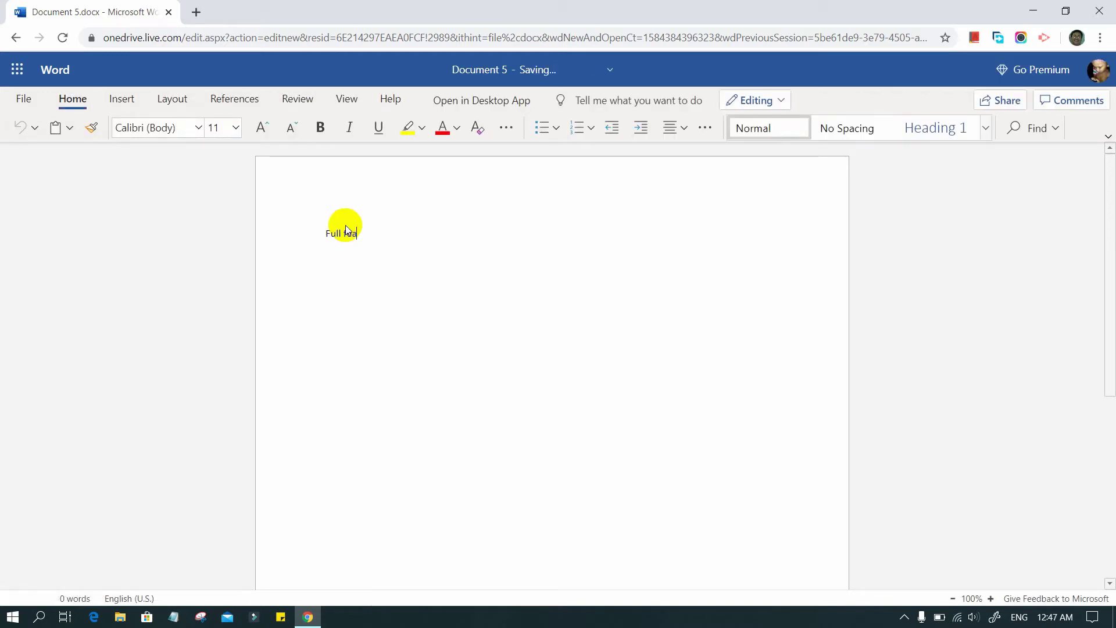
Finish typing 'Full featured msoffice', fix the typo, and set the text to size 26
text(tured msoffice)
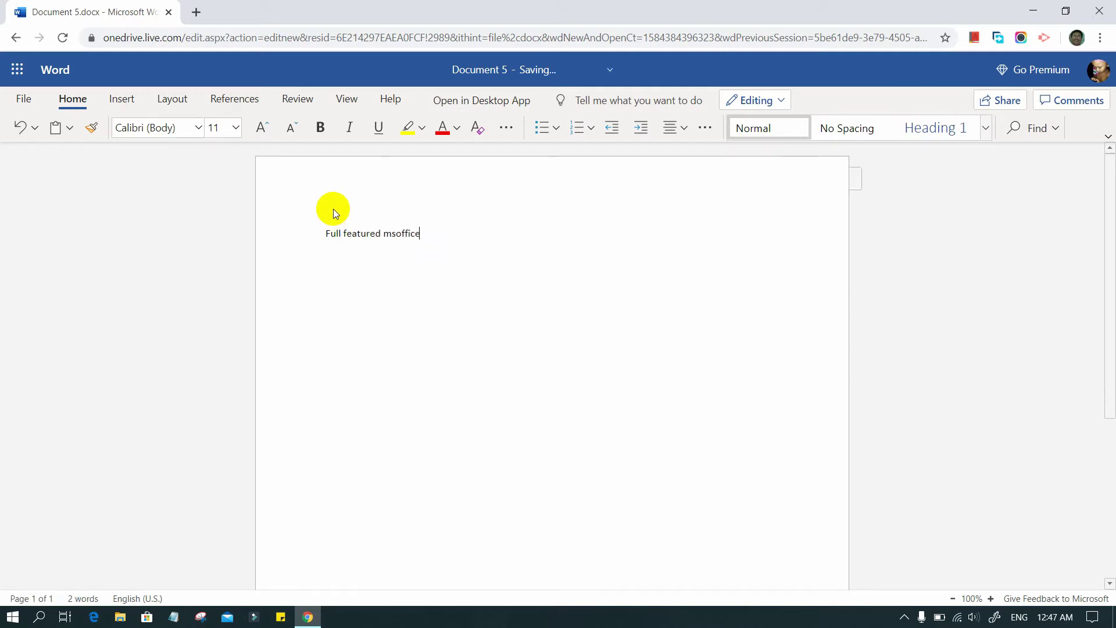
text( teext)
key(BackSpace)
key(BackSpace)
key(BackSpace)
key(BackSpace)
key(BackSpace)
key(BackSpace)
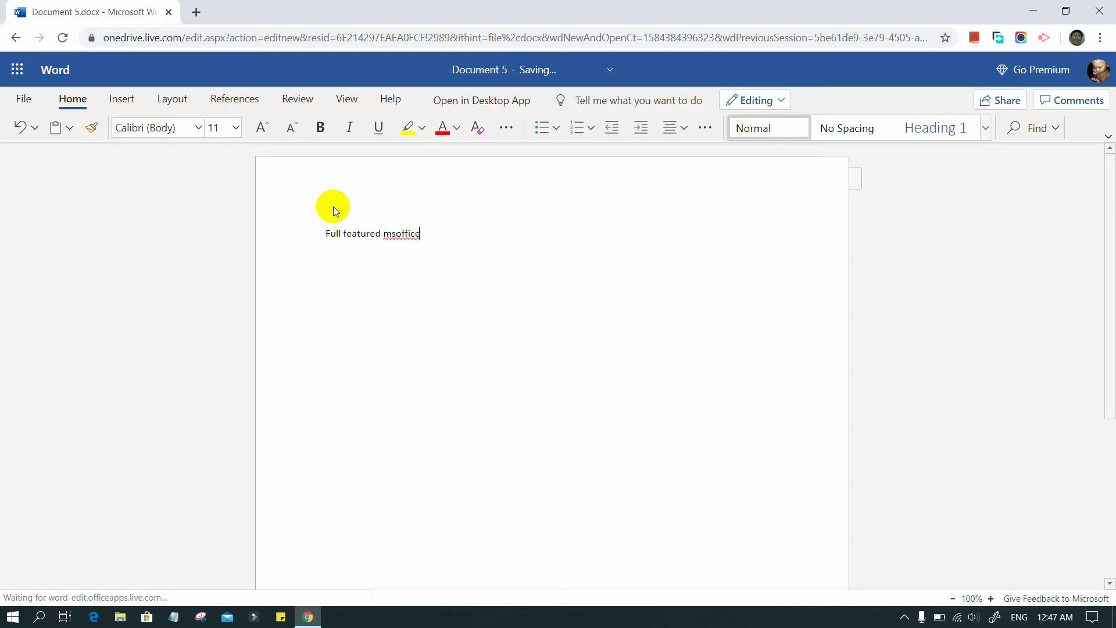
key(ctrl+a)
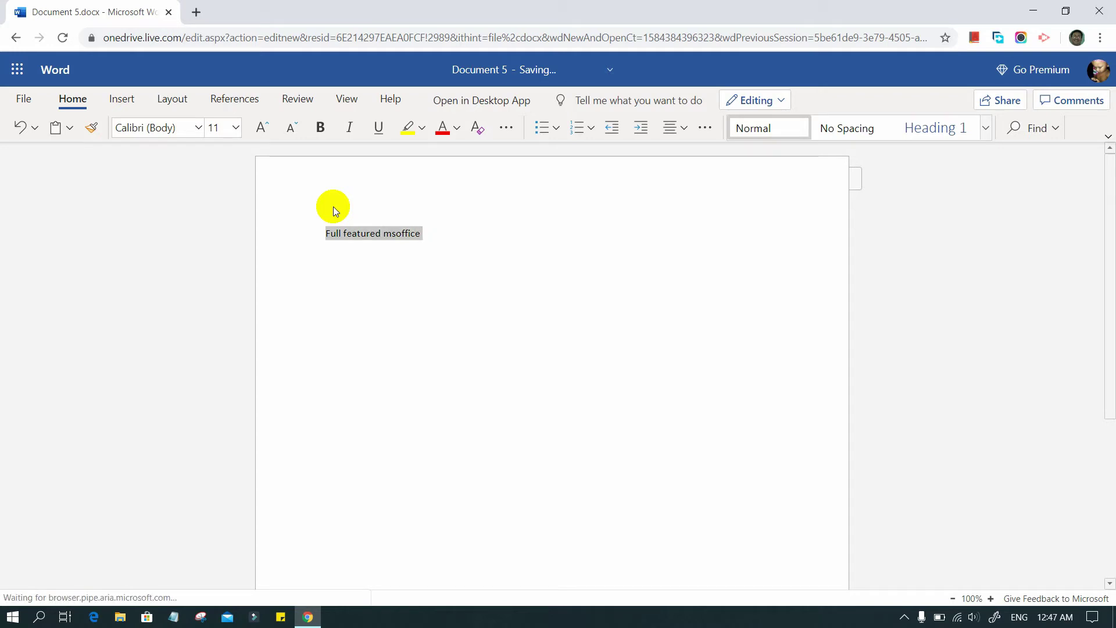
click(236, 129)
click(221, 381)
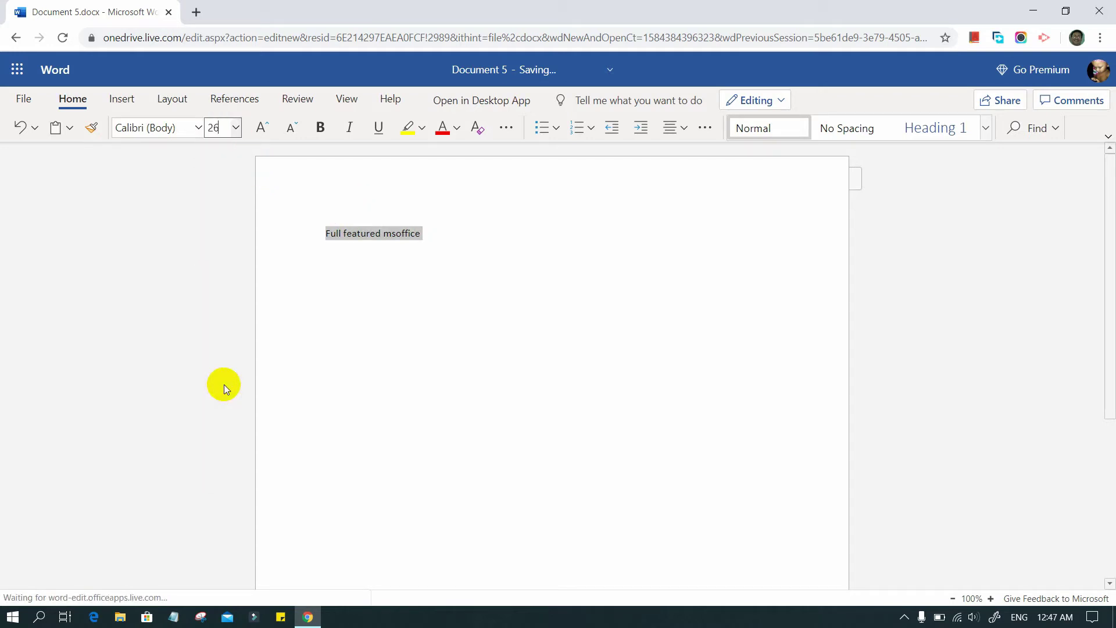
Apply the Comic Sans MS font to the heading
click(199, 129)
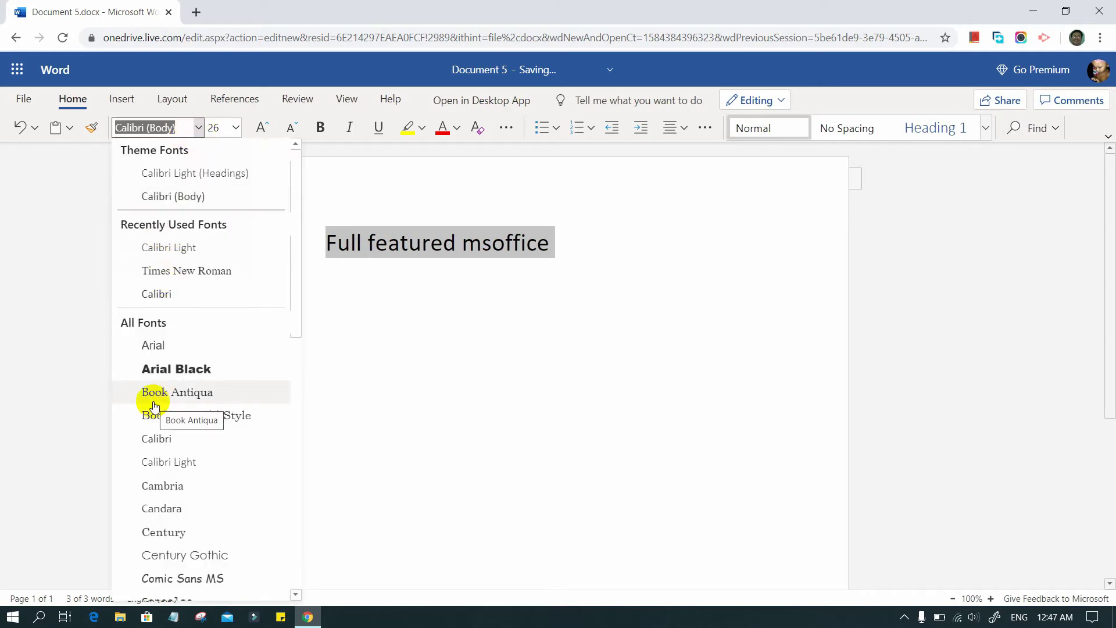
scroll(155, 405, down, 5)
click(174, 314)
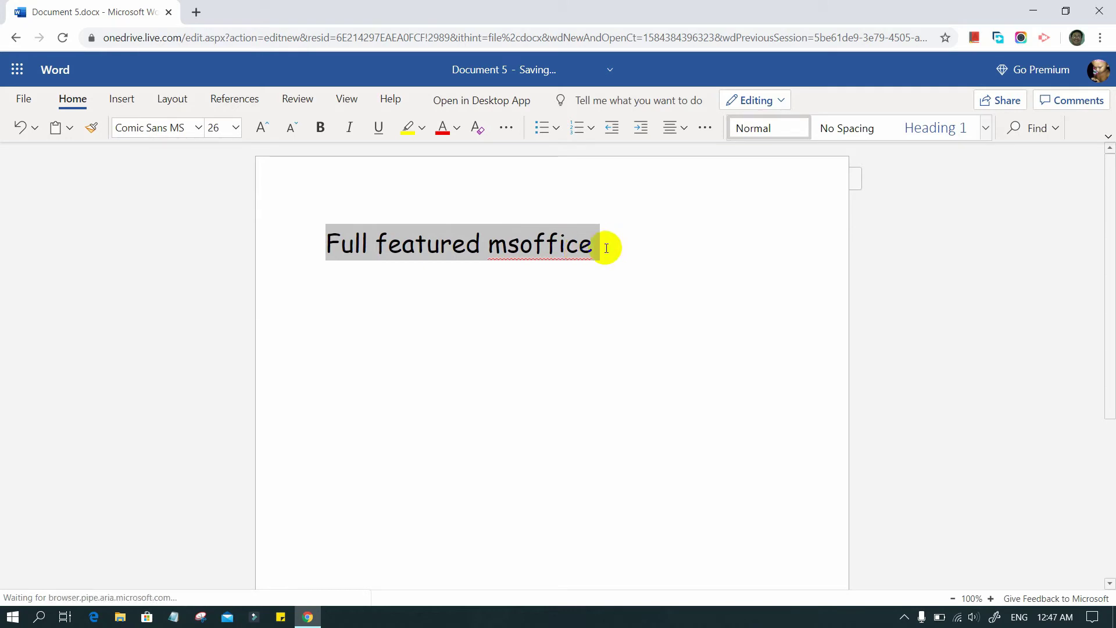
click(596, 245)
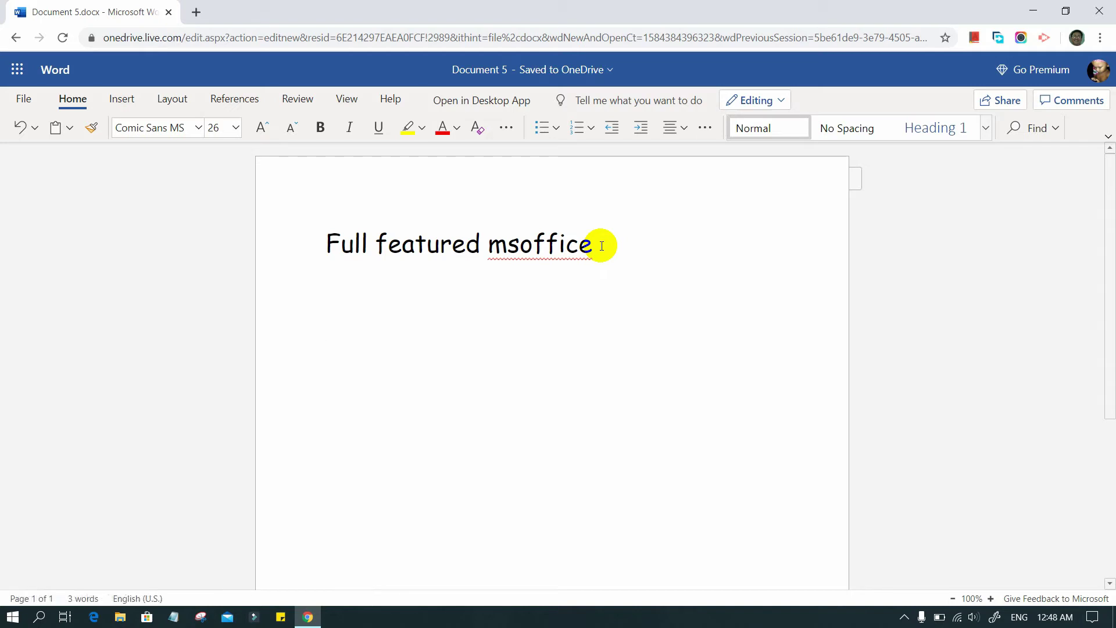
click(121, 100)
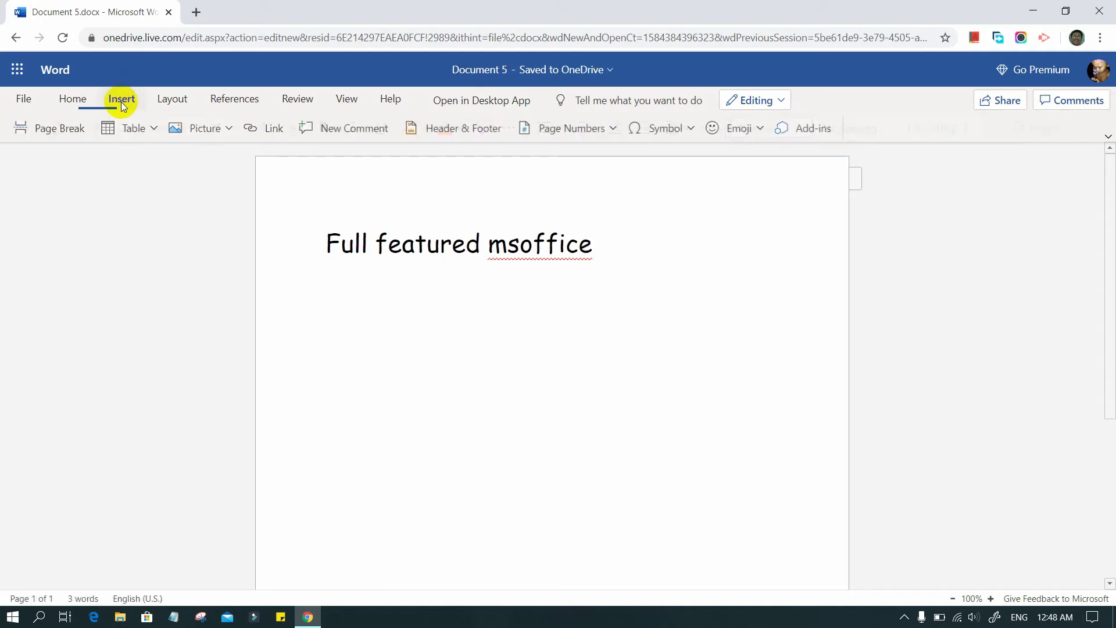
Insert a 10x5 table below the heading and reapply Comic Sans MS to the heading
click(150, 128)
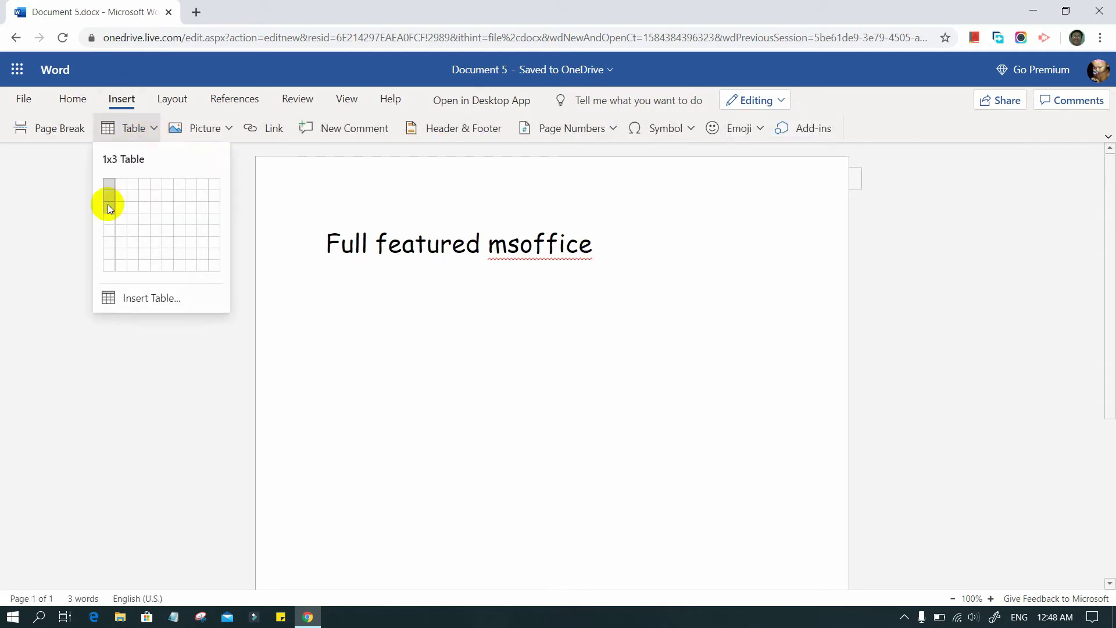
click(210, 232)
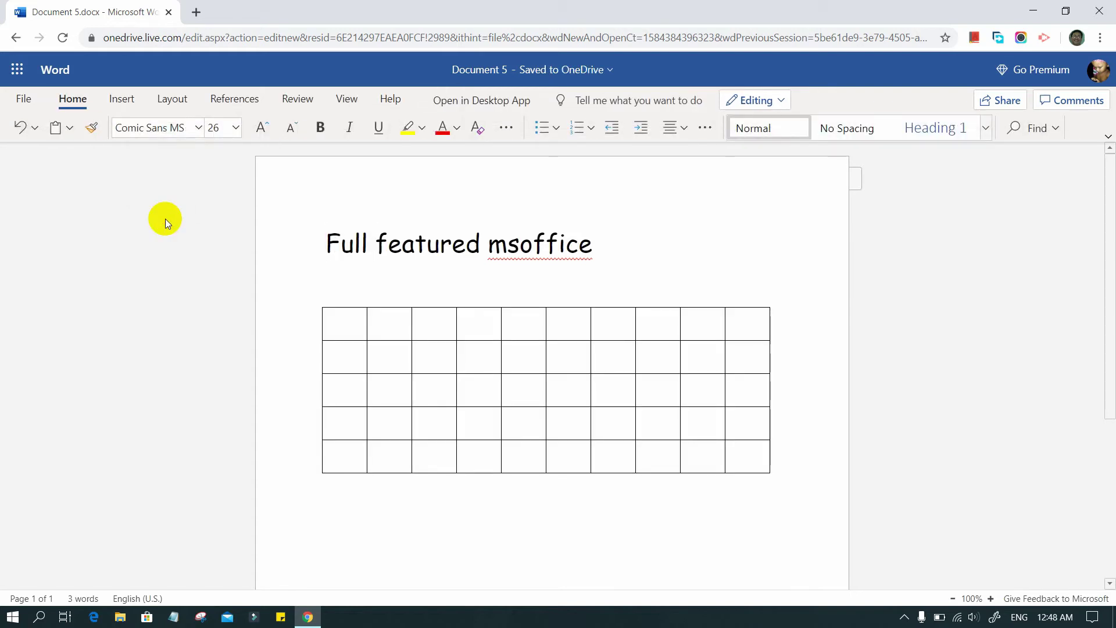
click(557, 250)
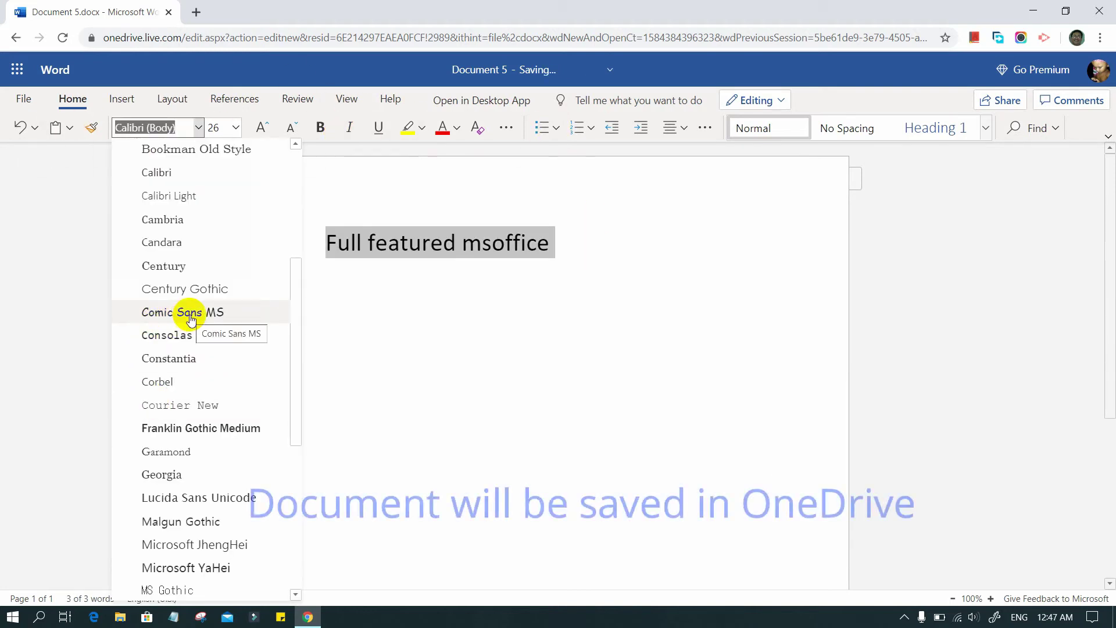
click(191, 317)
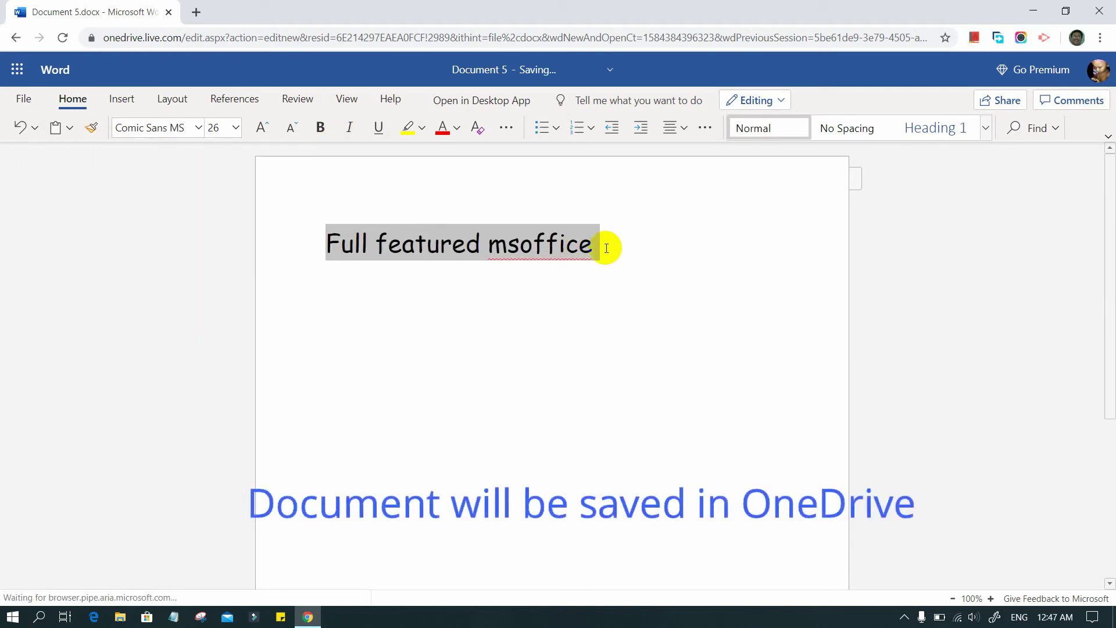
Insert a 10x5 table below the heading from the Insert table grid
click(605, 247)
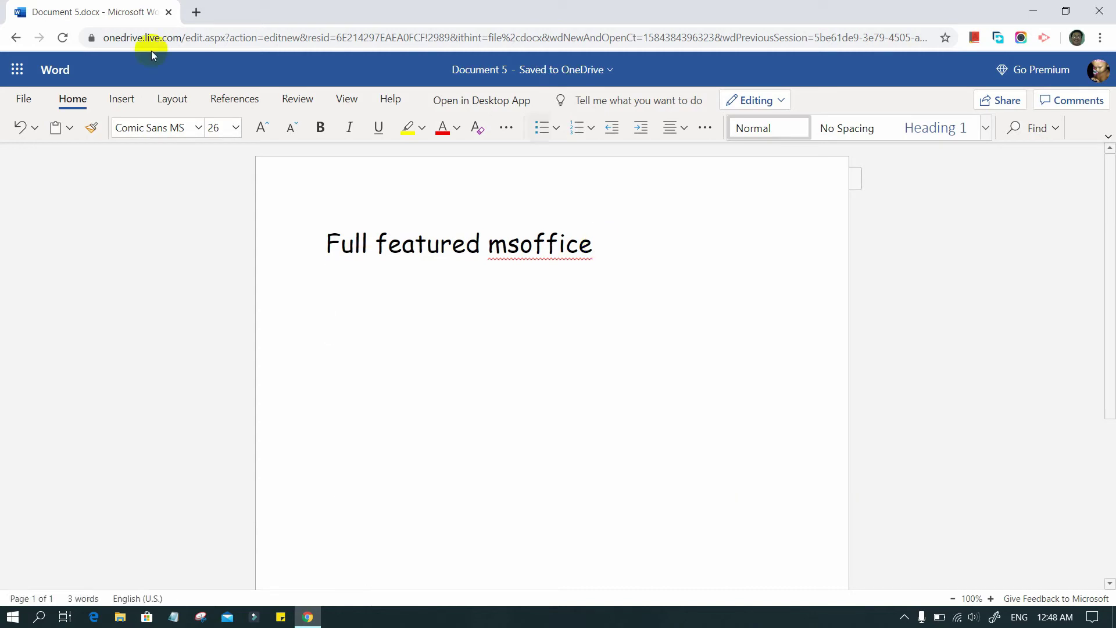
click(121, 100)
click(152, 128)
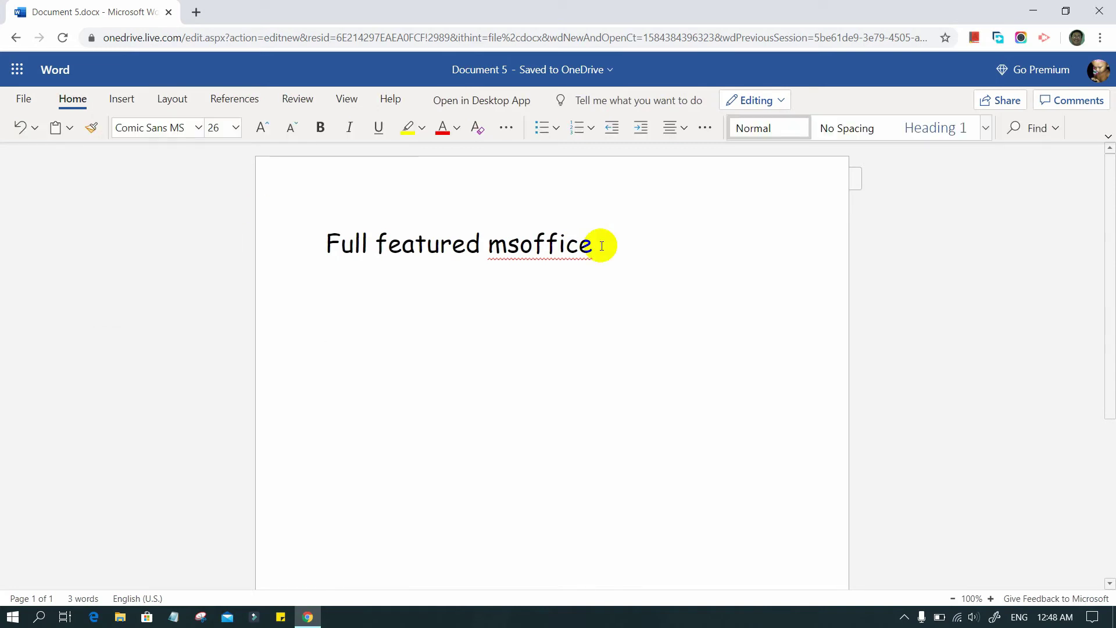
click(121, 100)
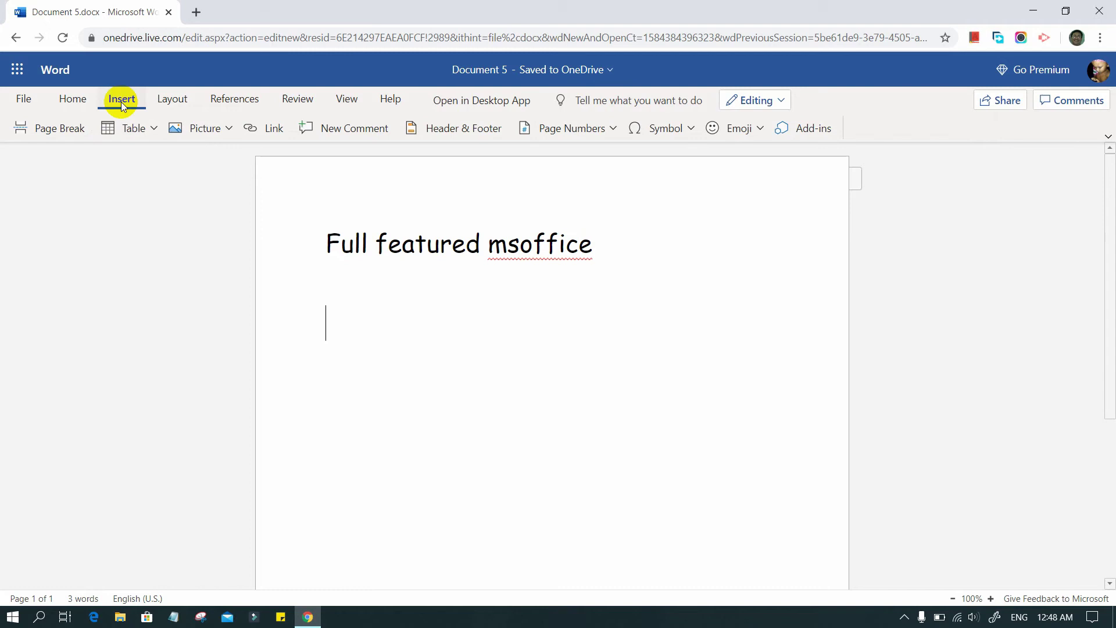
click(152, 129)
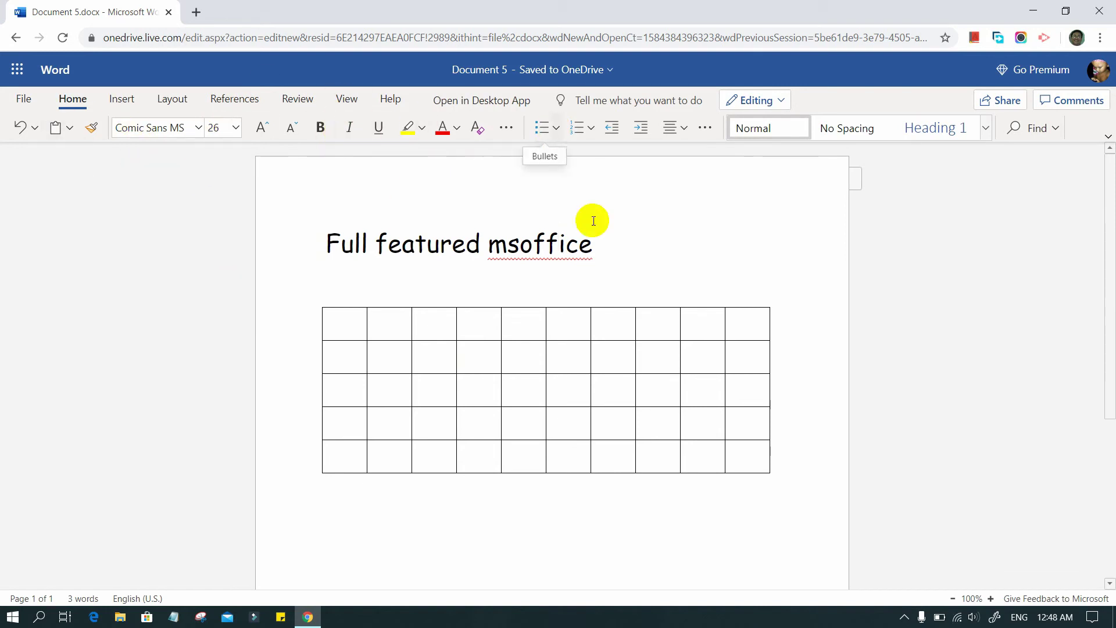
Select the whole heading line, make it bold, and open the File pane of recent documents
triple_click(602, 244)
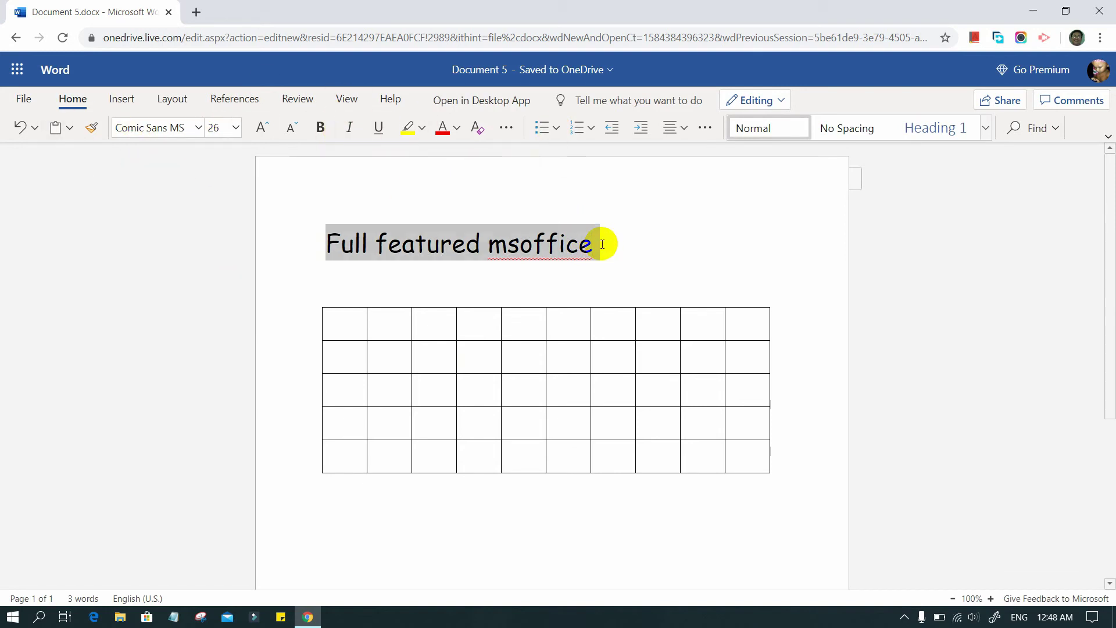
click(320, 129)
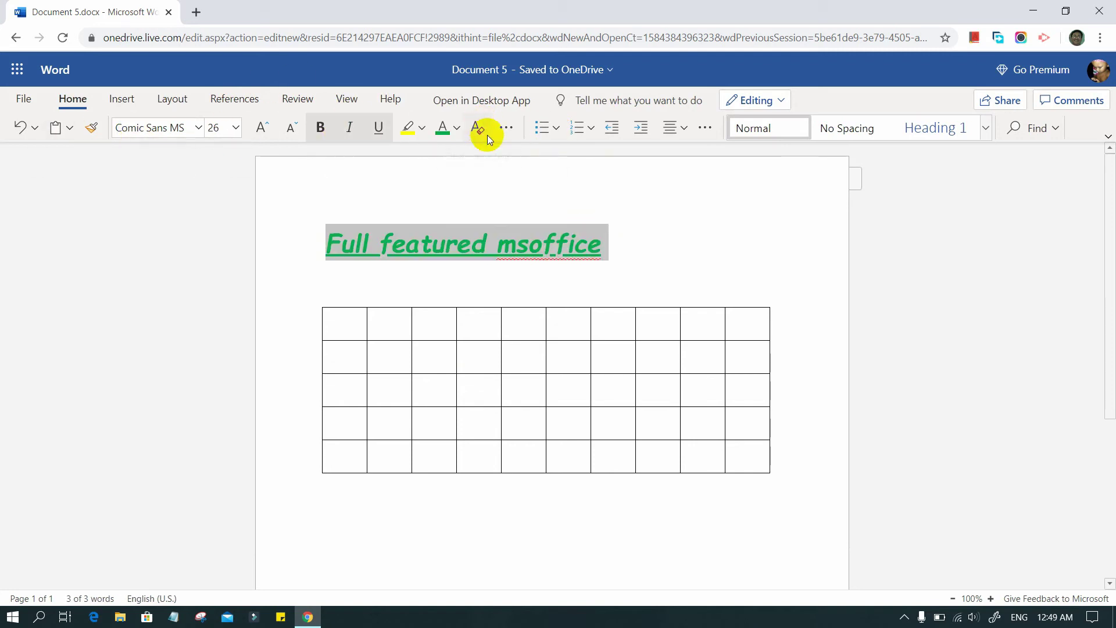
click(21, 100)
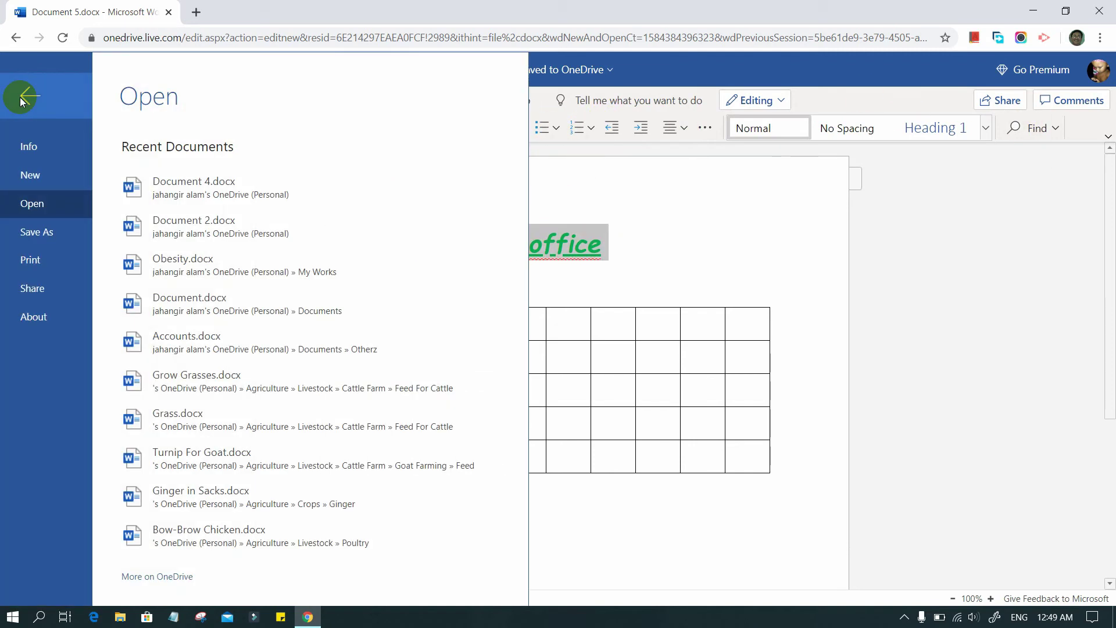
Start saving a copy to OneDrive, cancel it, and bring up the Office apps list
click(52, 232)
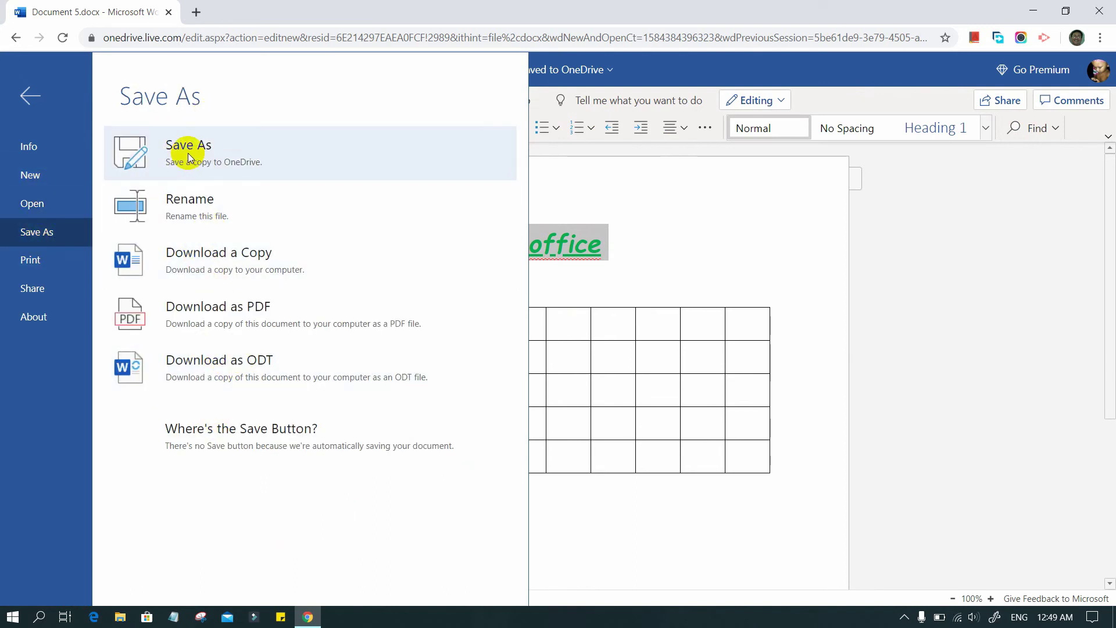
click(187, 152)
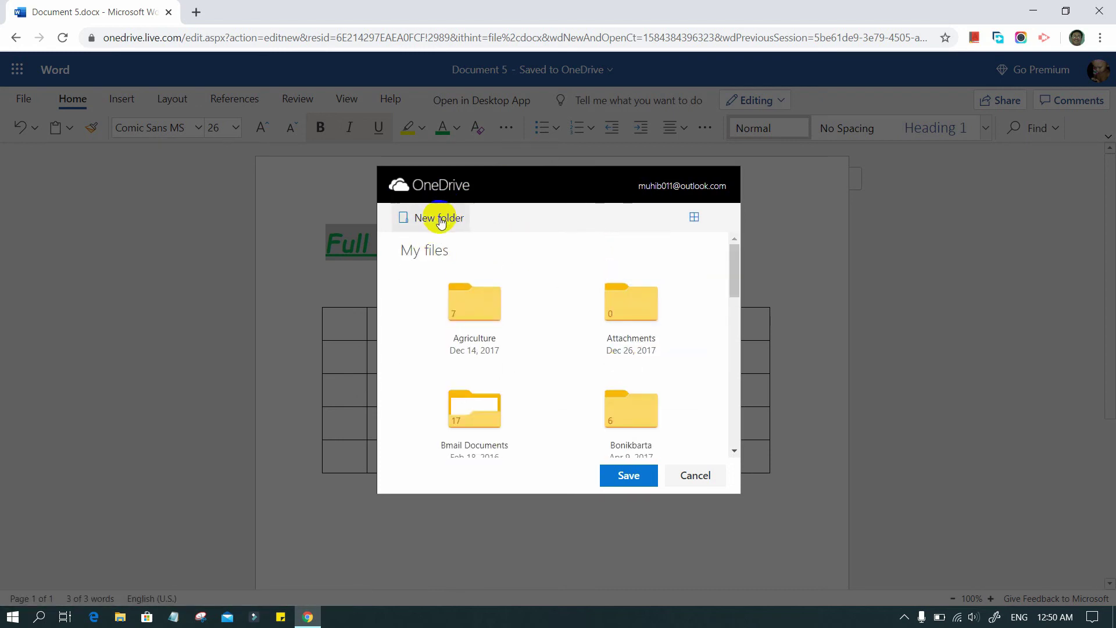
scroll(587, 341, down, 10)
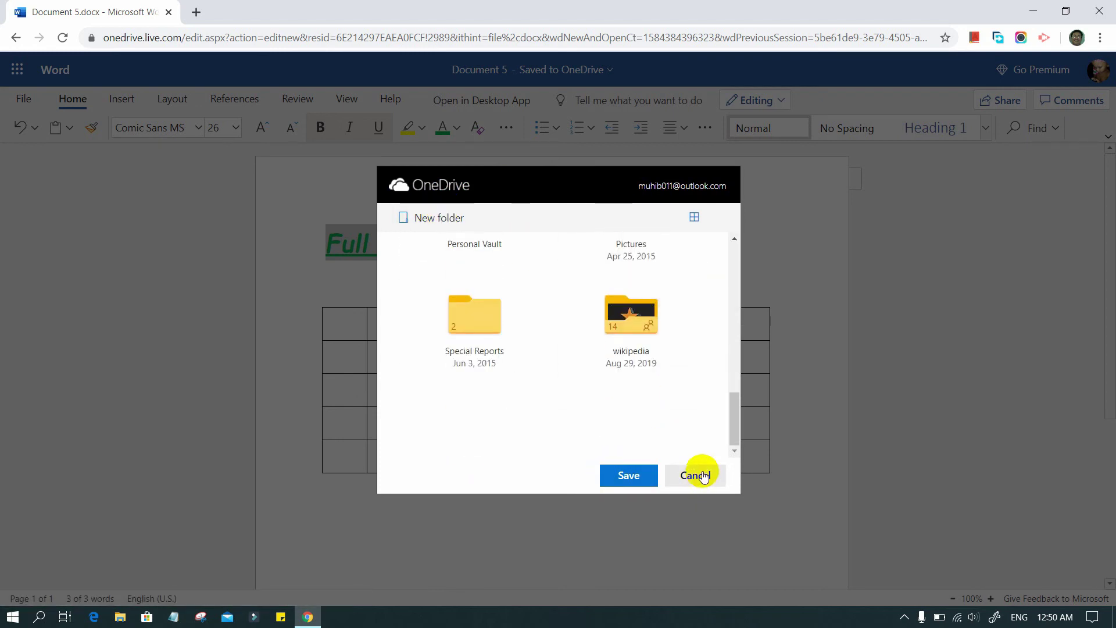
click(701, 474)
click(17, 70)
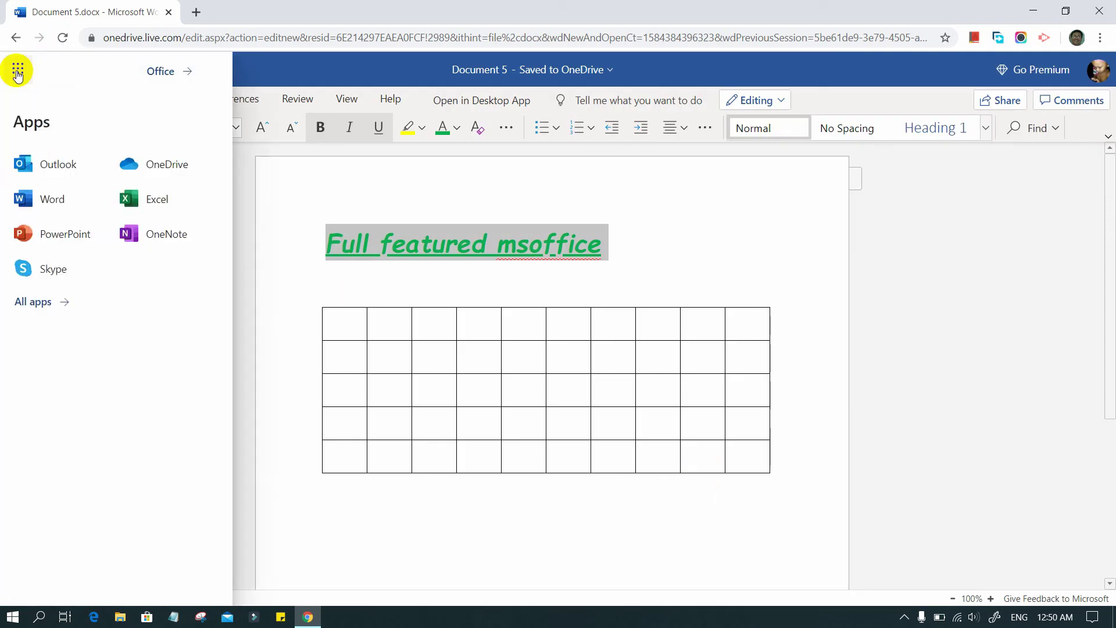
Launch Excel and create a new blank workbook, Book 1
click(151, 201)
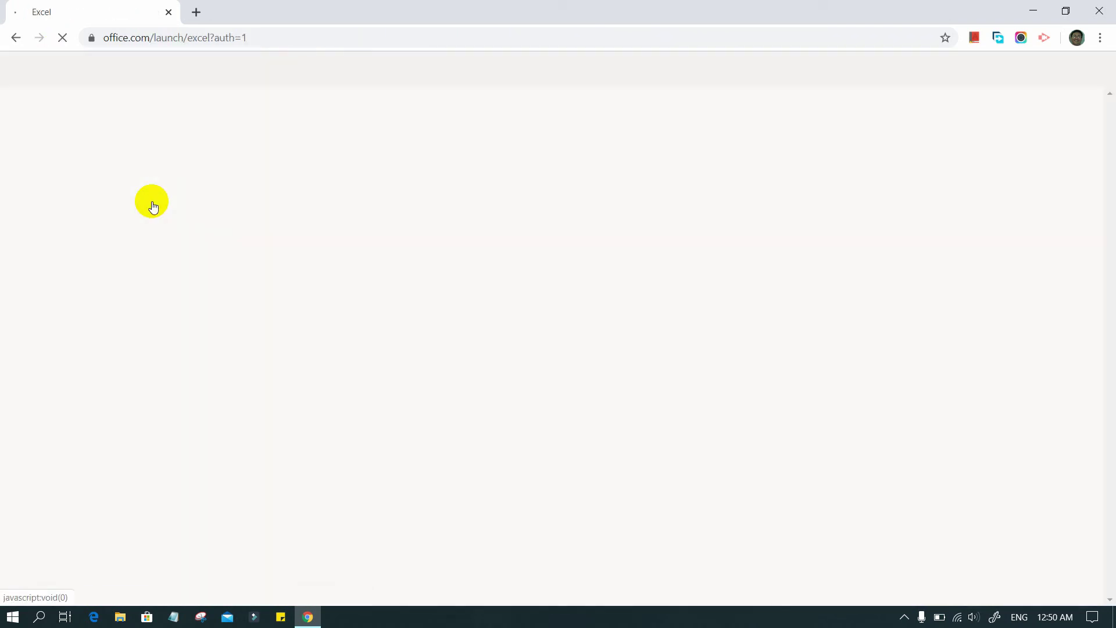
scroll(287, 442, down, 1)
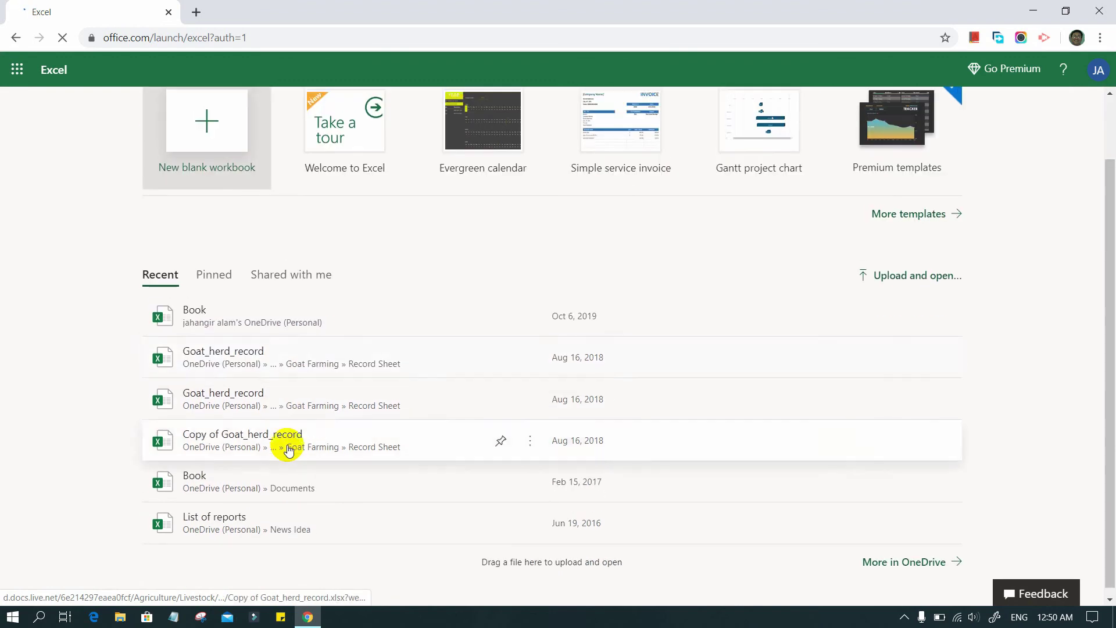
scroll(286, 442, up, 1)
click(207, 197)
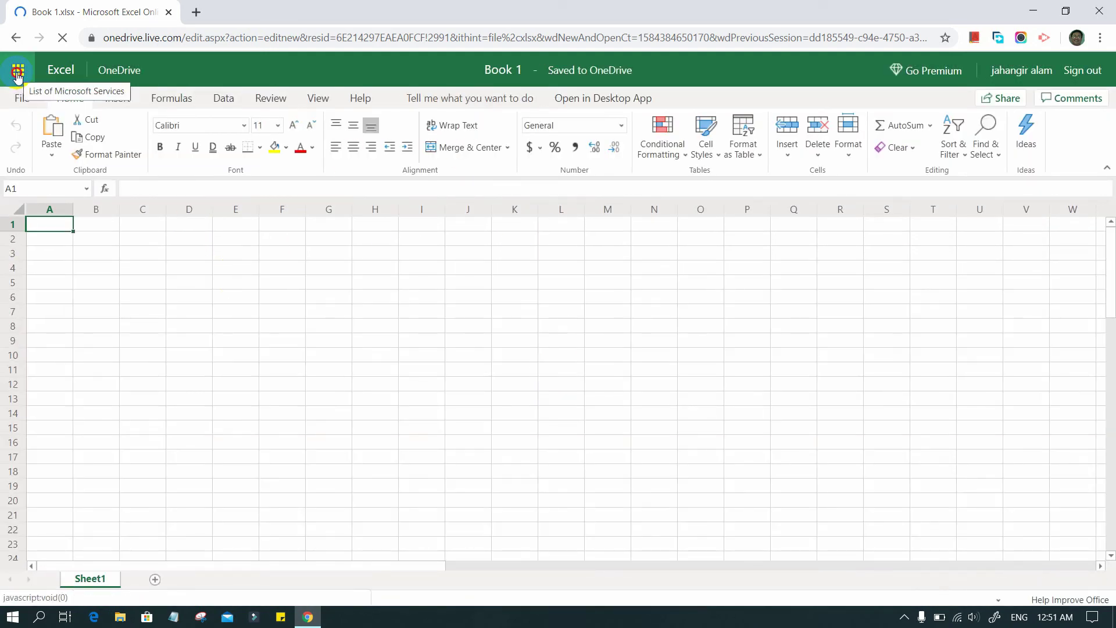
Open PowerPoint in a new tab and switch between the workbook and PowerPoint tabs
click(18, 73)
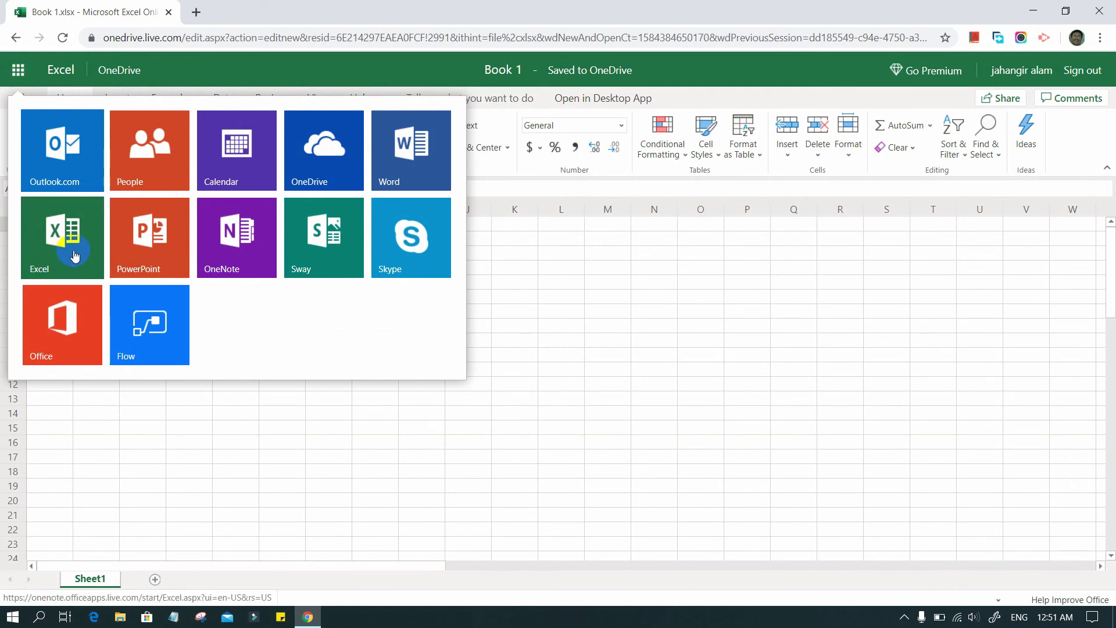
click(150, 238)
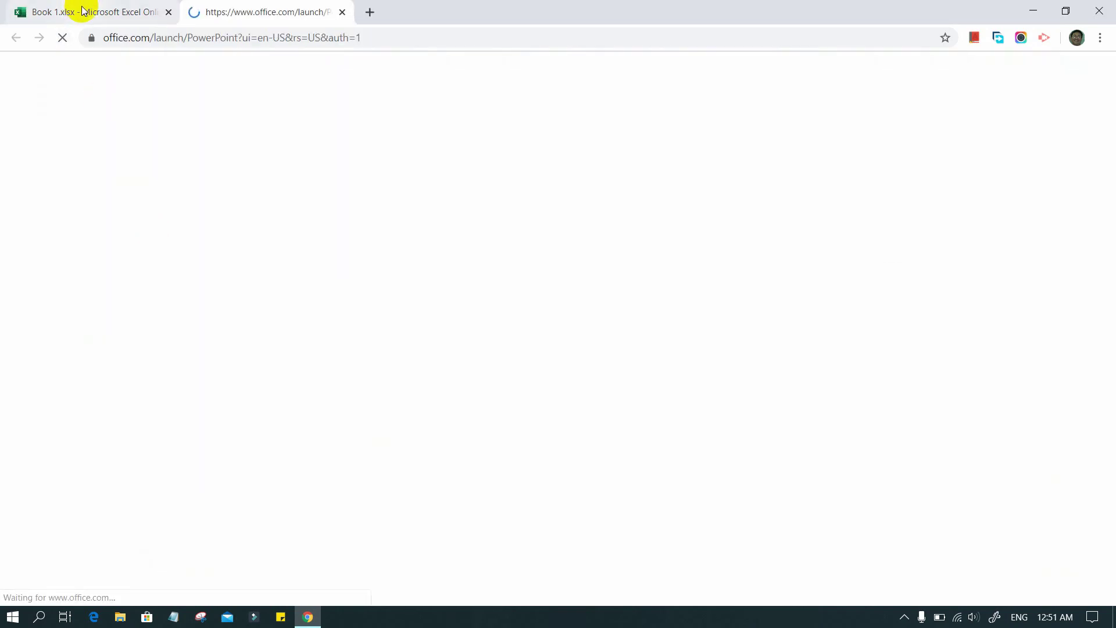
click(83, 10)
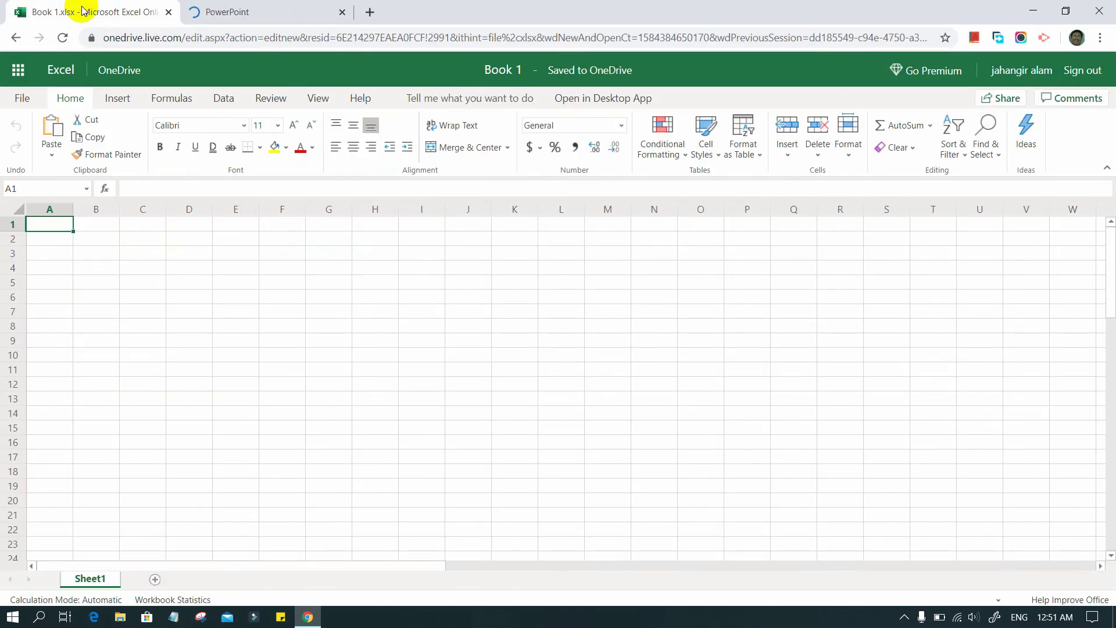
click(280, 13)
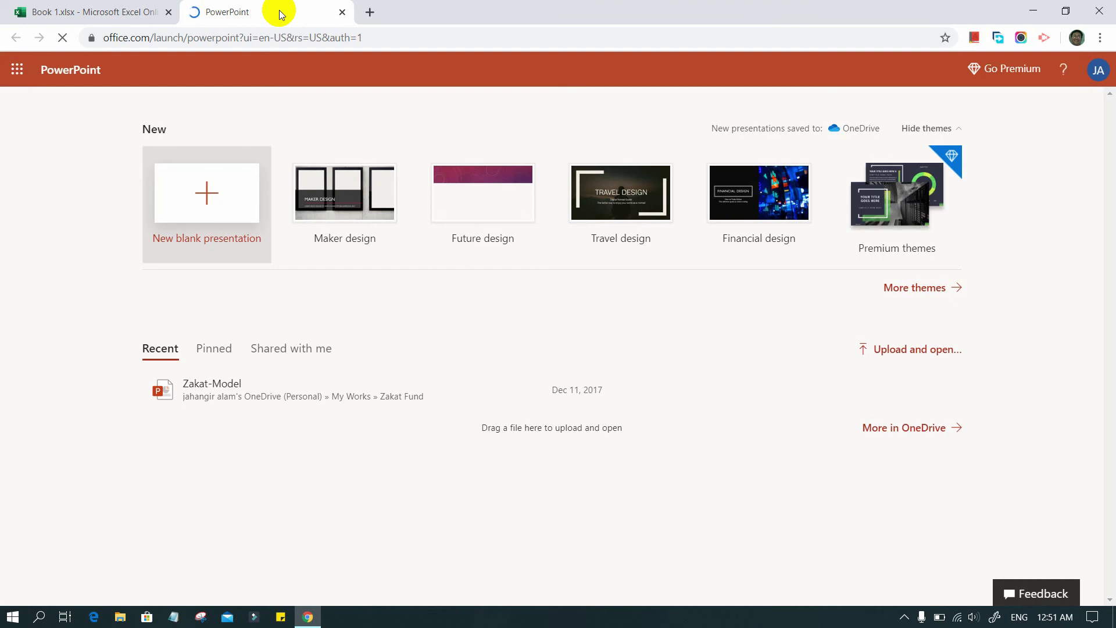